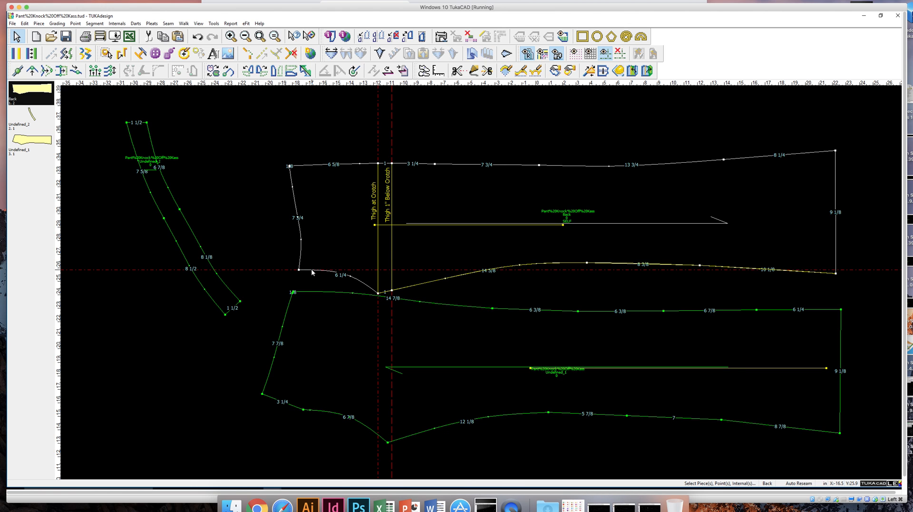
Draft a straight vertical internal line from the Back piece's side waist point, with a point connection, X offset 0 and Y offset -7 3/4.
left_click(289, 166)
left_click(300, 272)
left_click(474, 71)
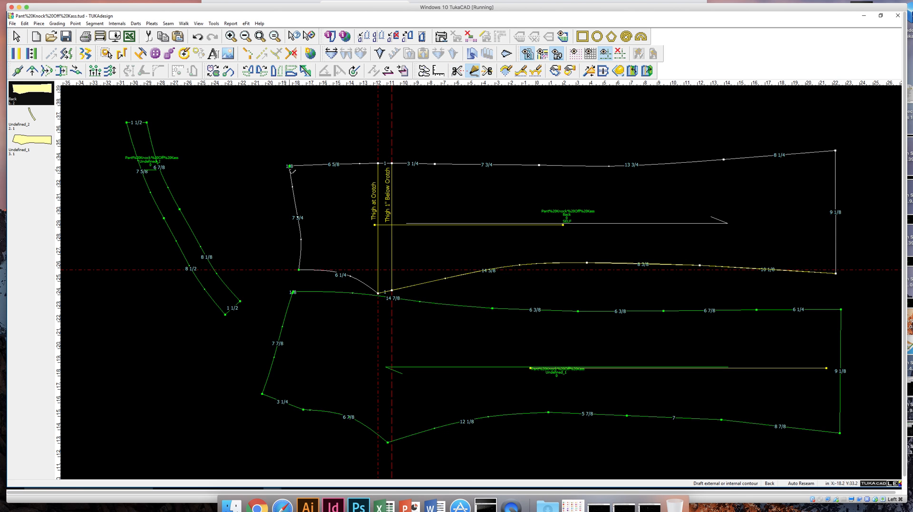
left_click(291, 167)
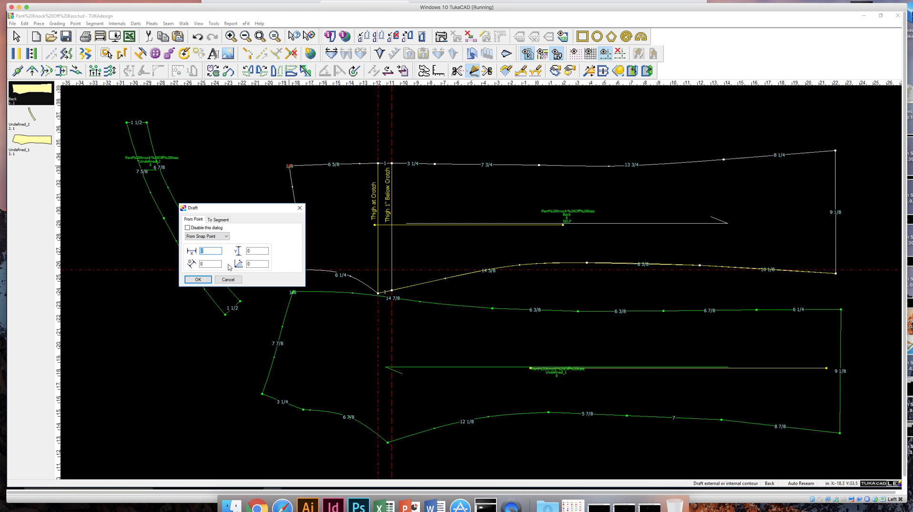
left_click(203, 282)
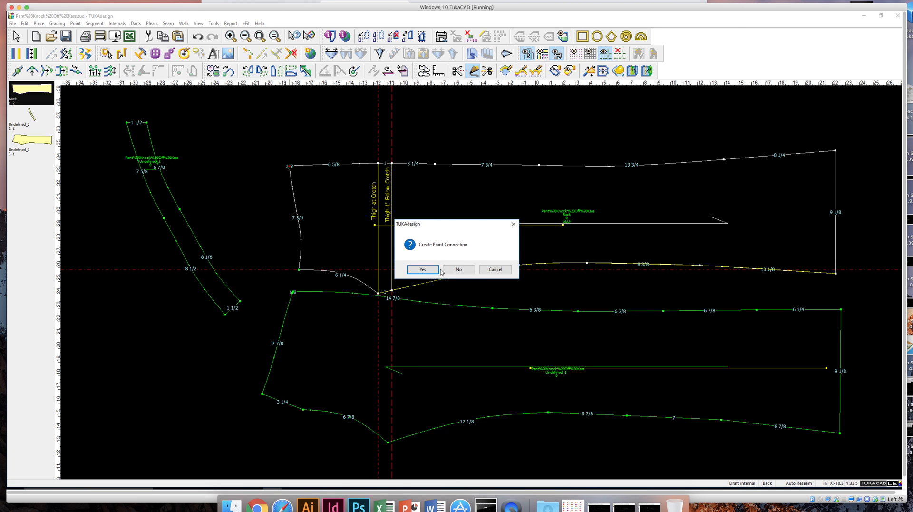
left_click(437, 270)
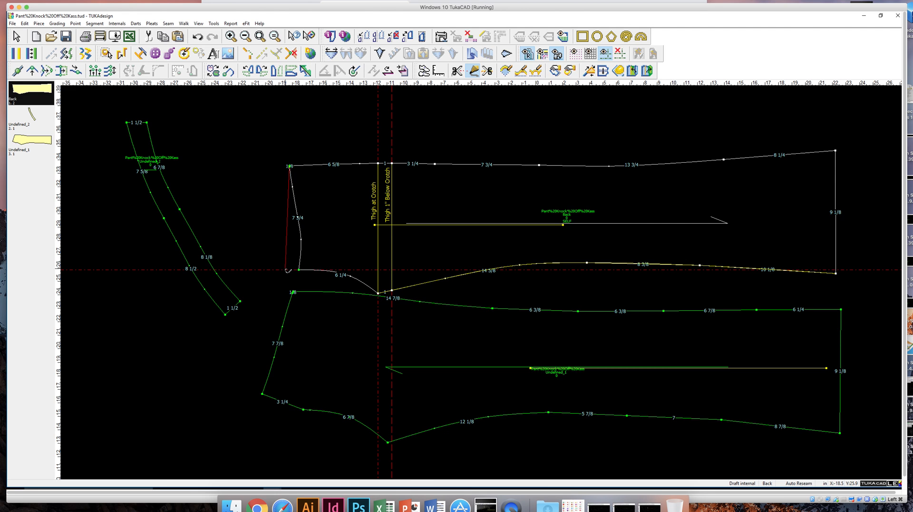
left_click(288, 271)
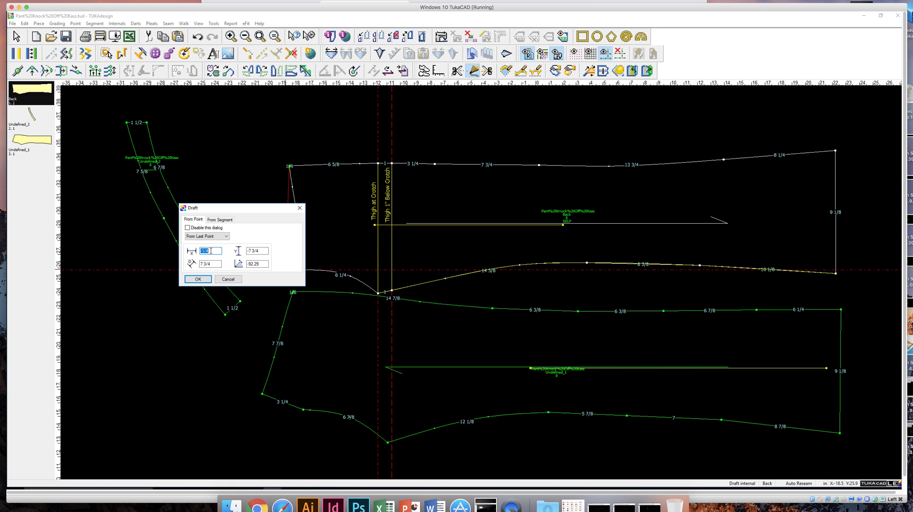
type("0")
left_click(198, 279)
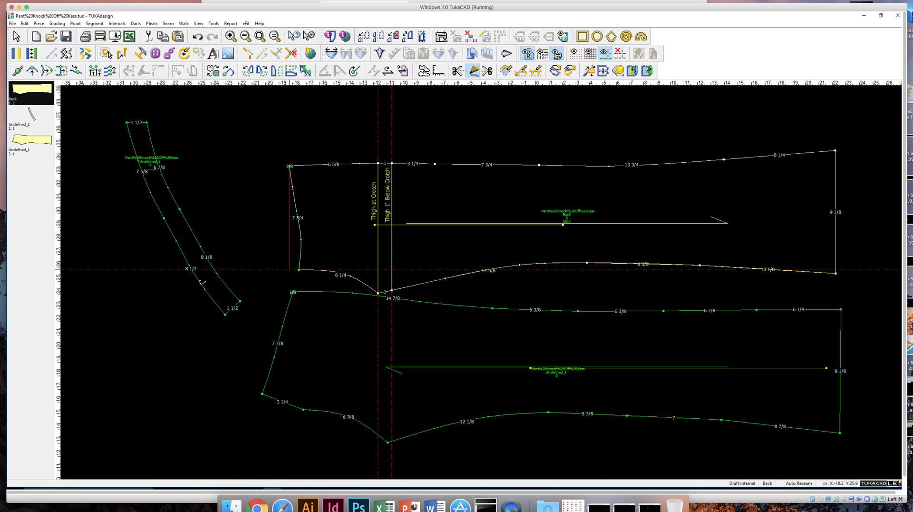
left_click(290, 284)
Name the straight internal line at the Back piece's waist "Across Waist".
left_click(16, 36)
double_click(290, 241)
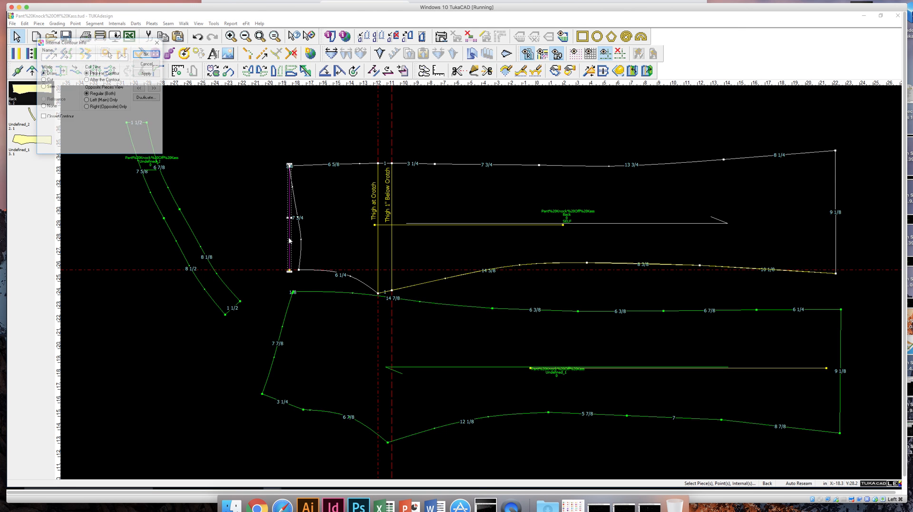
left_click(126, 57)
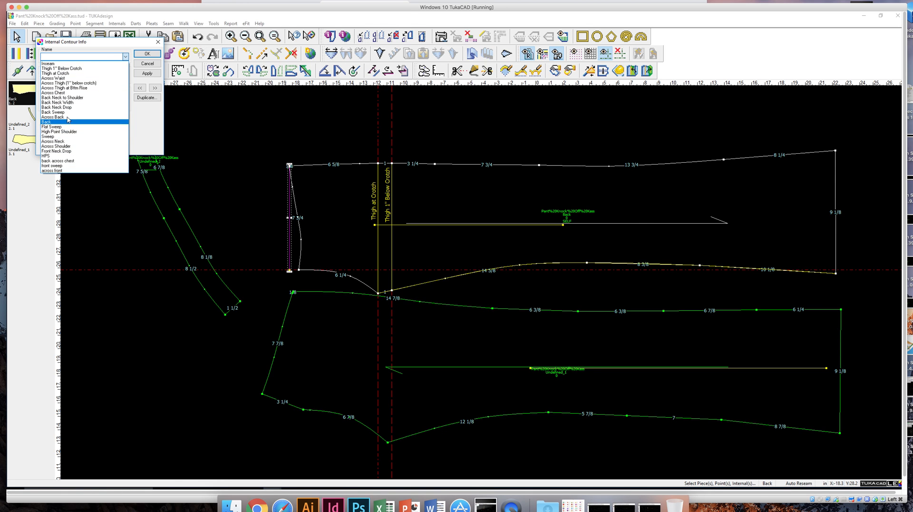
left_click(60, 79)
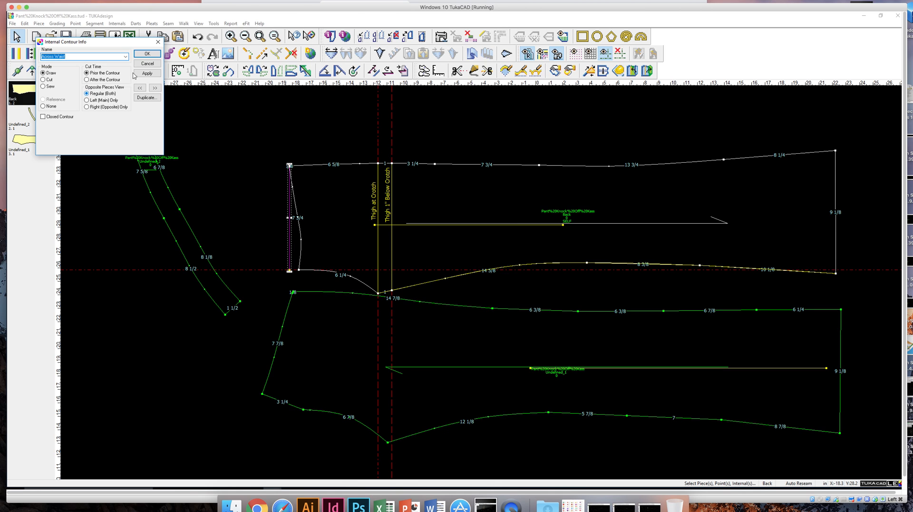
left_click(148, 55)
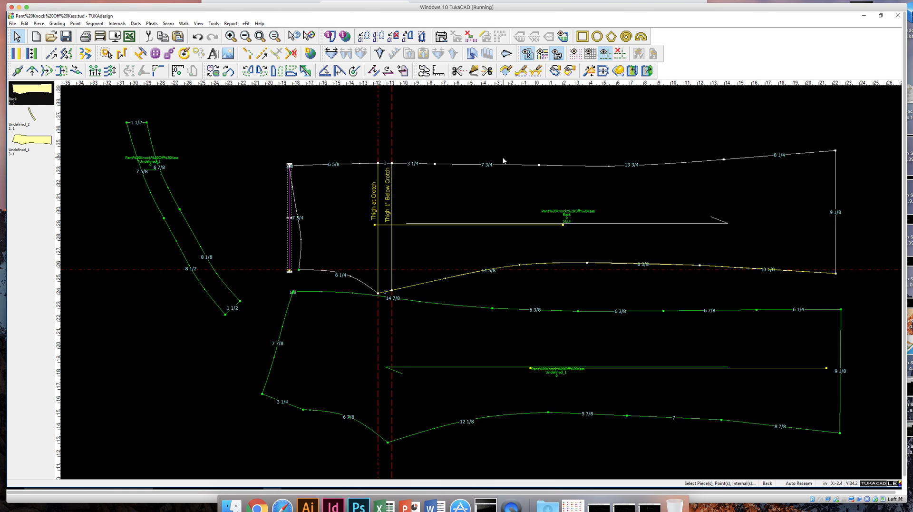
Draft an internal contour along the Back's curved waist edge, from the connected center back point through two intermediate points to the side waist point.
left_click(474, 71)
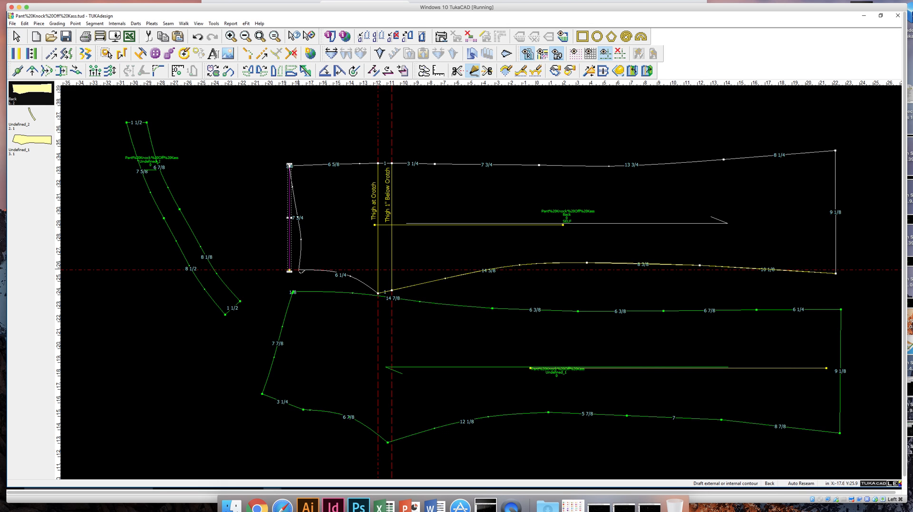
left_click(301, 271)
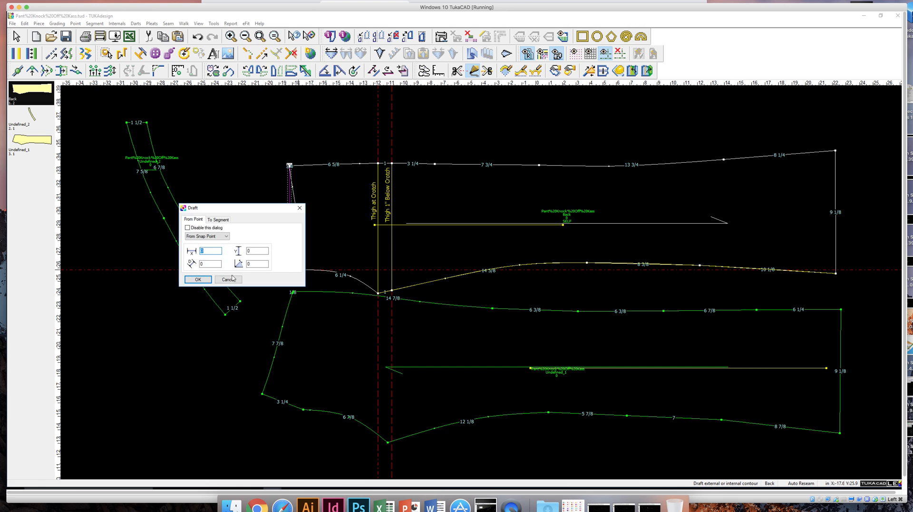
left_click(199, 281)
left_click(423, 269)
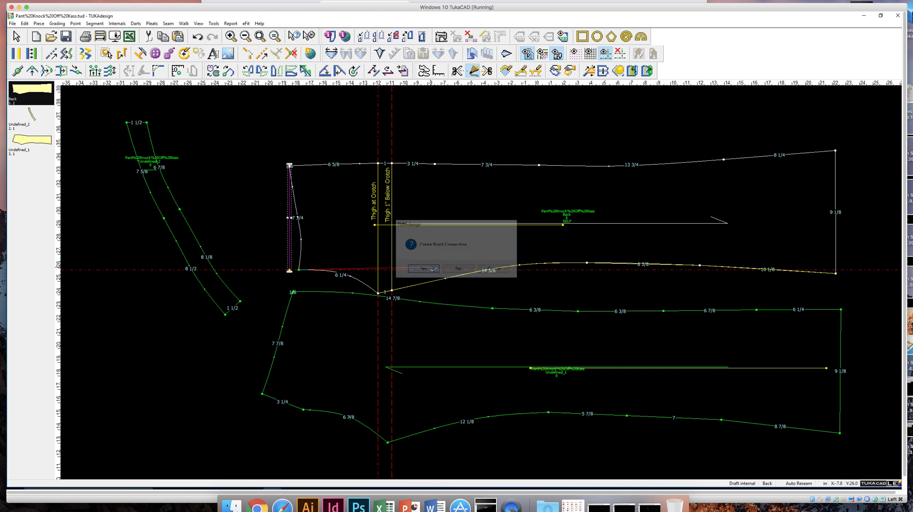
left_click(304, 242)
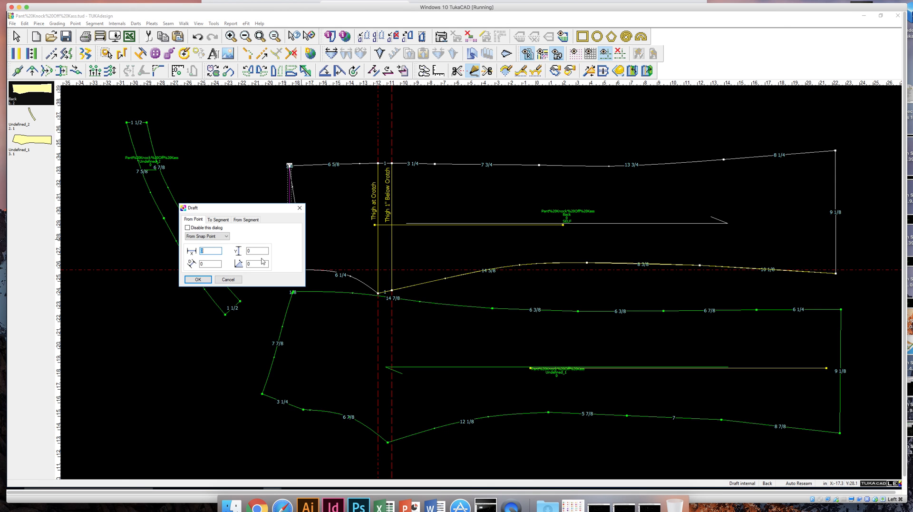
left_click(197, 278)
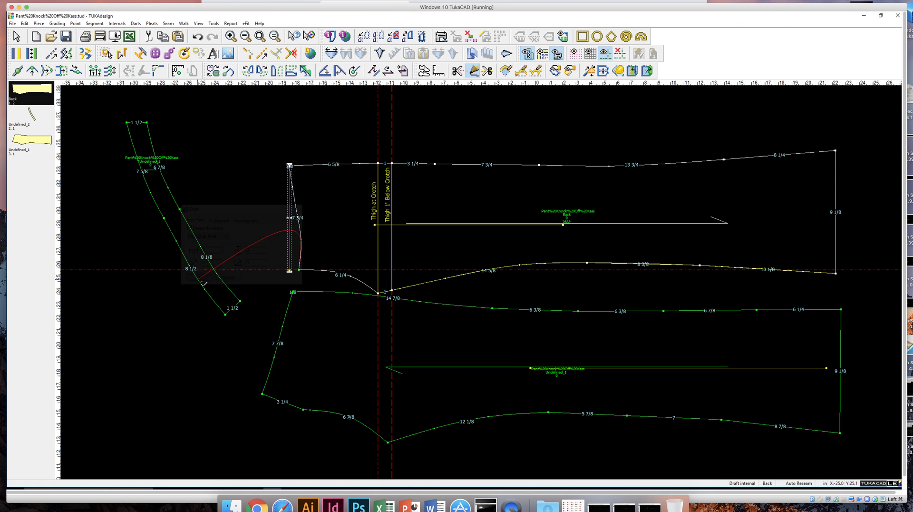
left_click(296, 188)
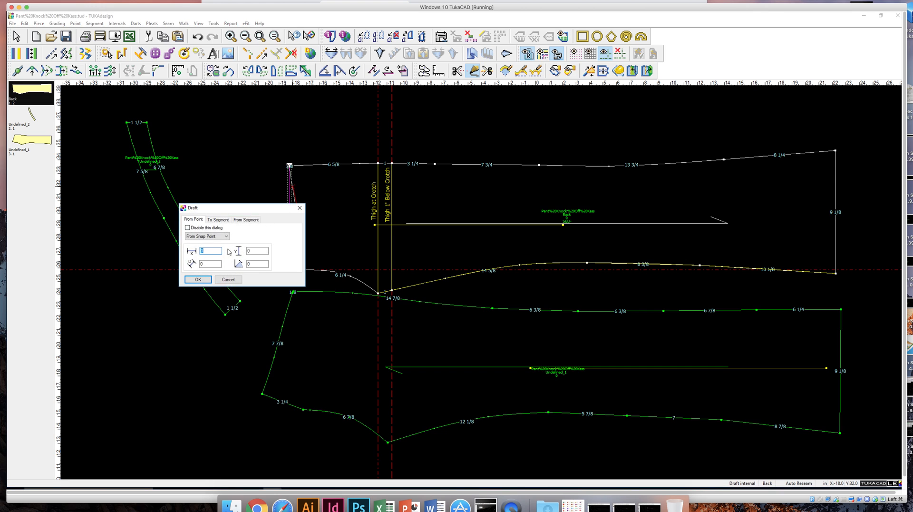
left_click(197, 278)
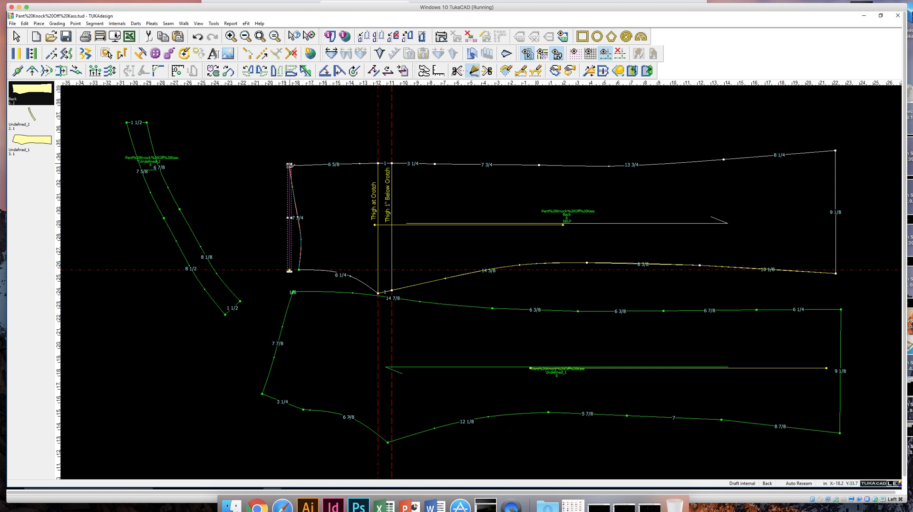
left_click(292, 166)
left_click(197, 279)
right_click(353, 203)
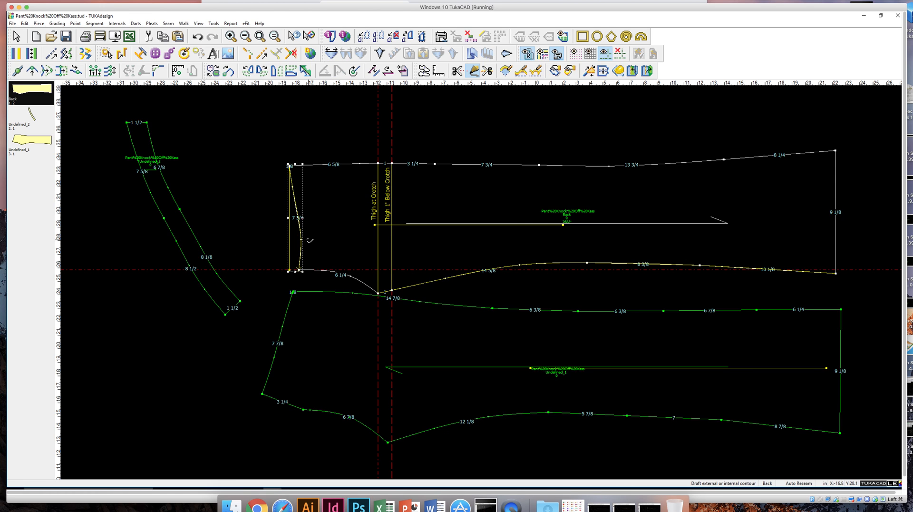
left_click(17, 38)
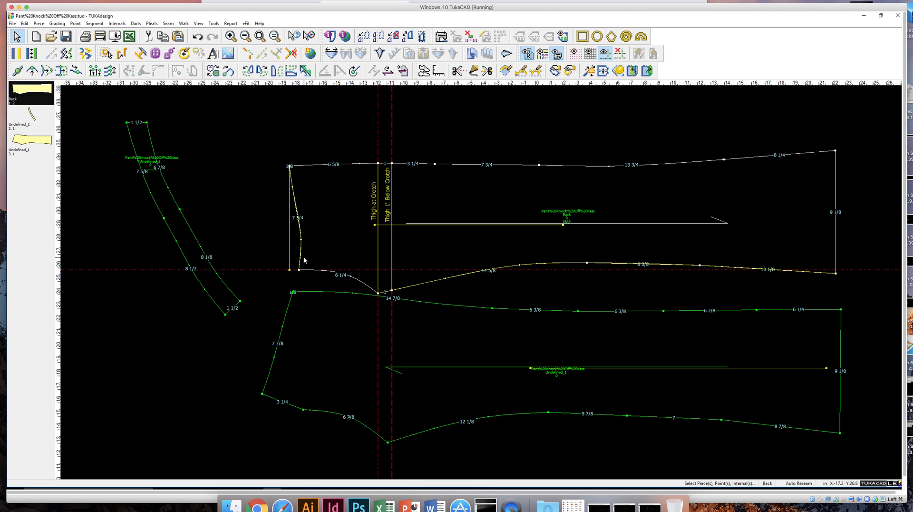
double_click(301, 260)
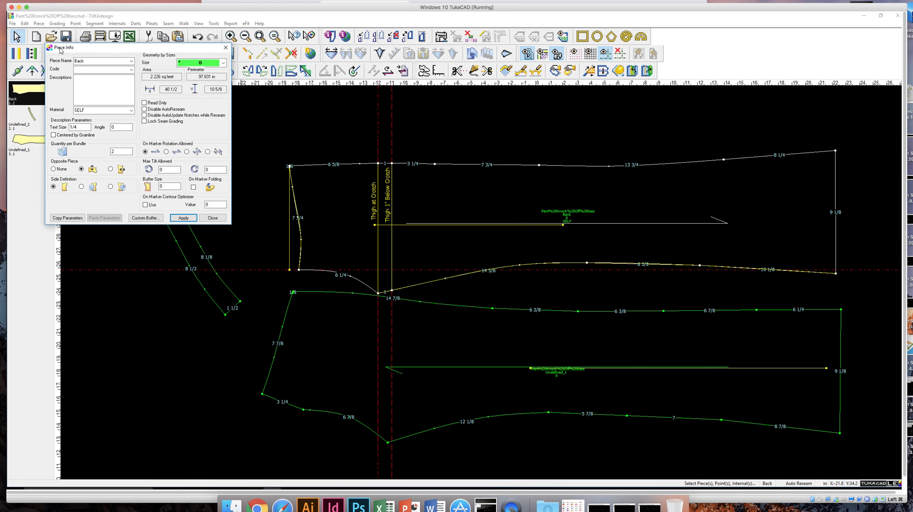
left_click(221, 219)
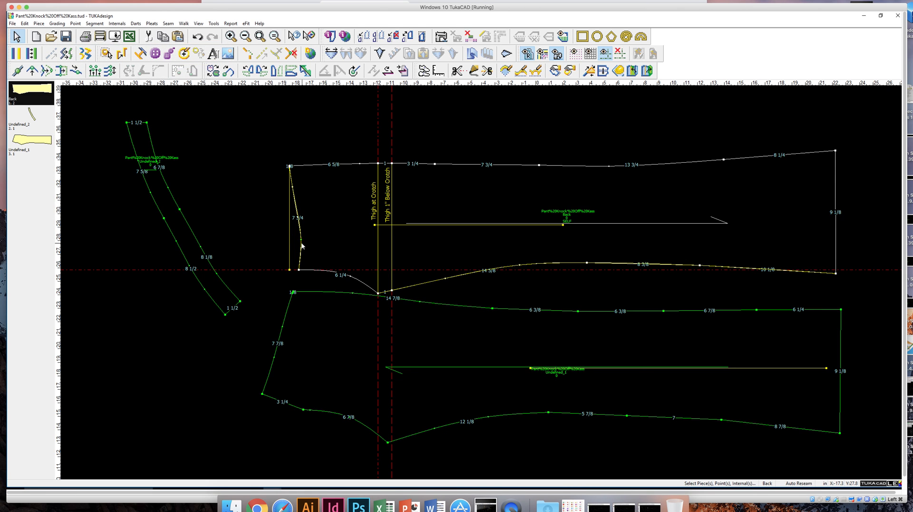
Add a curve point midway along the curved internal waist contour, where it deviates from the Back piece's waist edge.
left_click(231, 37)
left_click_drag(296, 239, 358, 289)
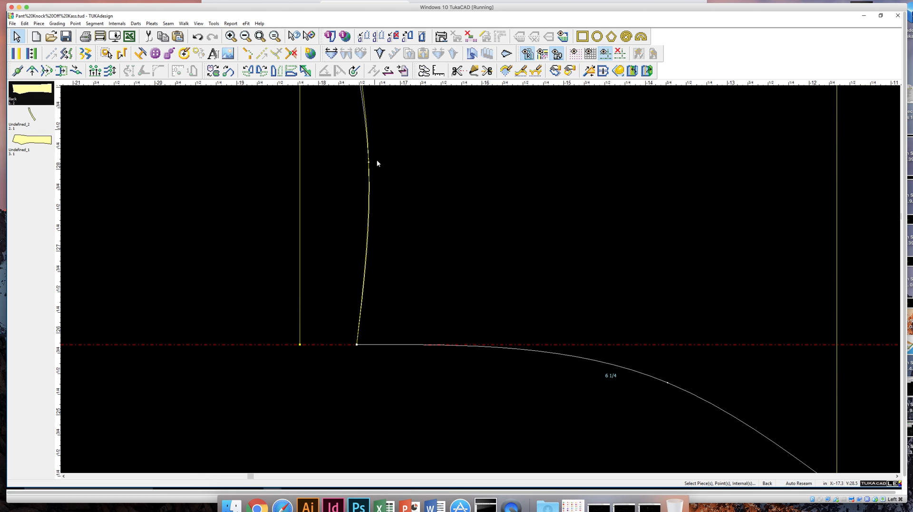
left_click_drag(486, 216, 428, 269)
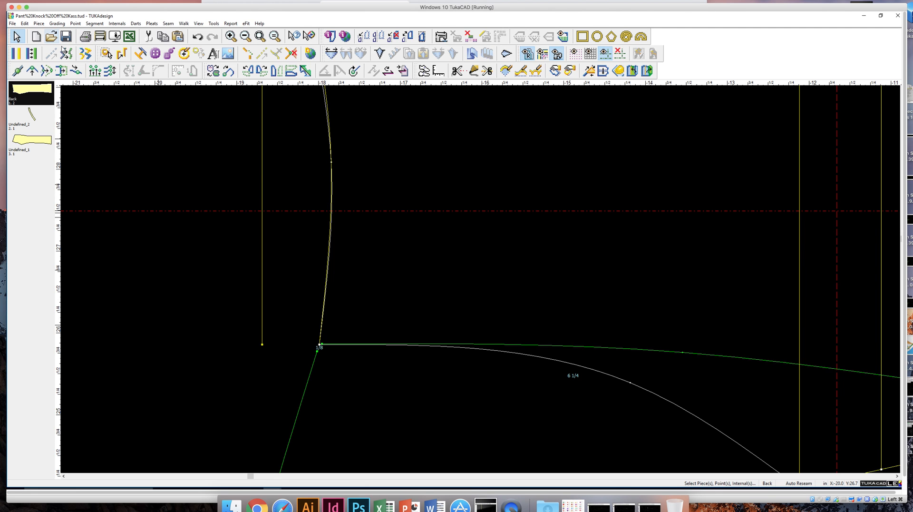
left_click(245, 36)
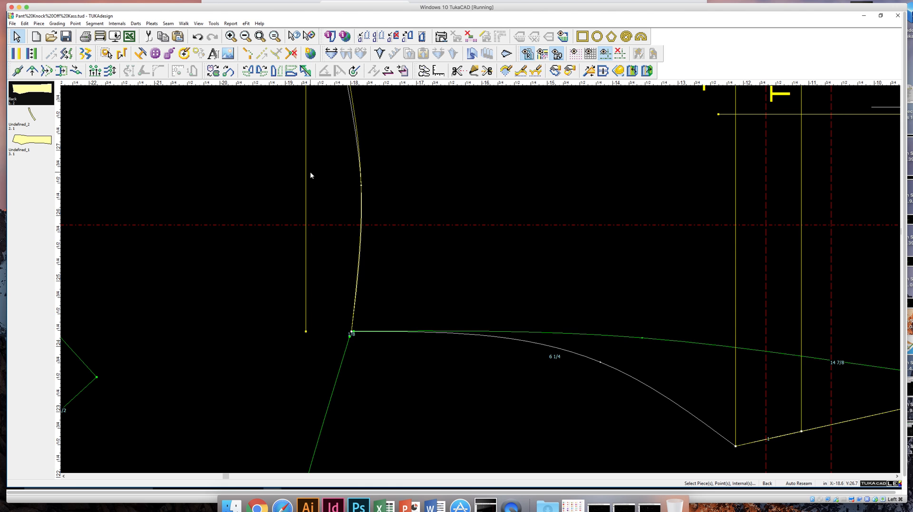
scroll(327, 170, "up", 2)
scroll(326, 170, "down", 3)
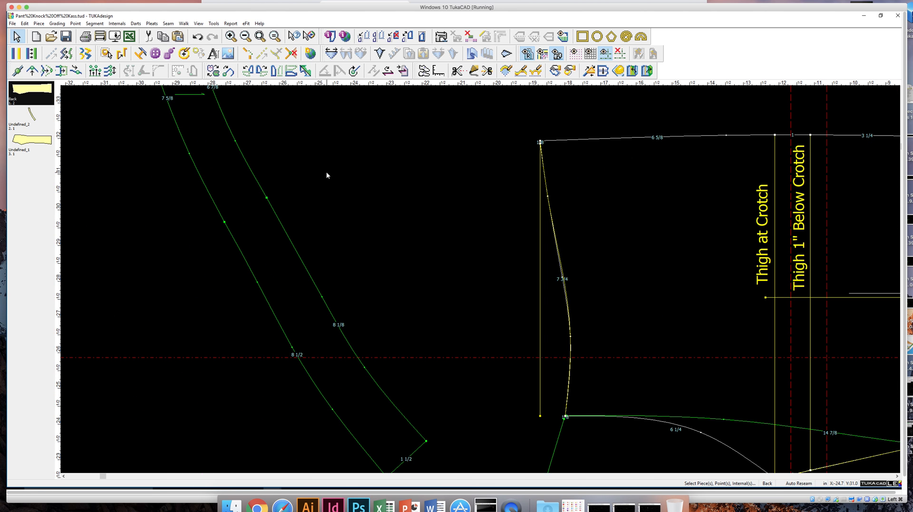
scroll(594, 328, "up", 1)
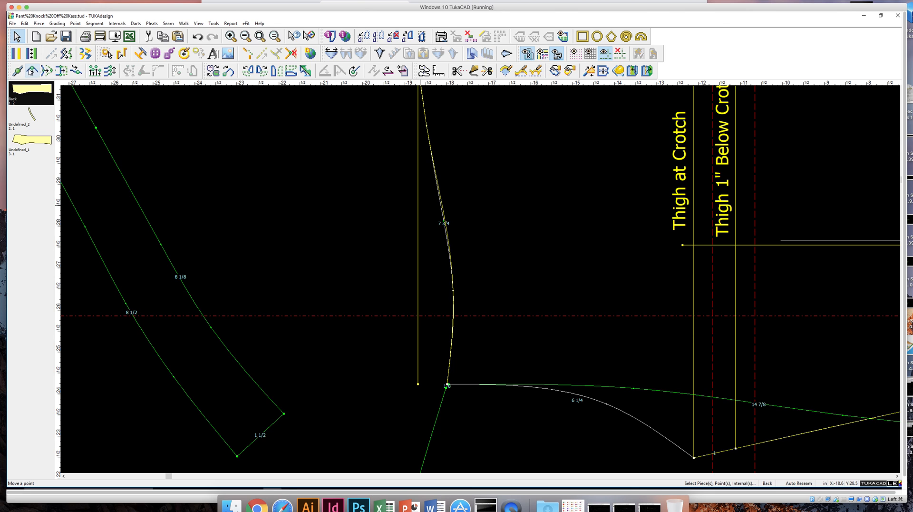
left_click(18, 71)
left_click(445, 222)
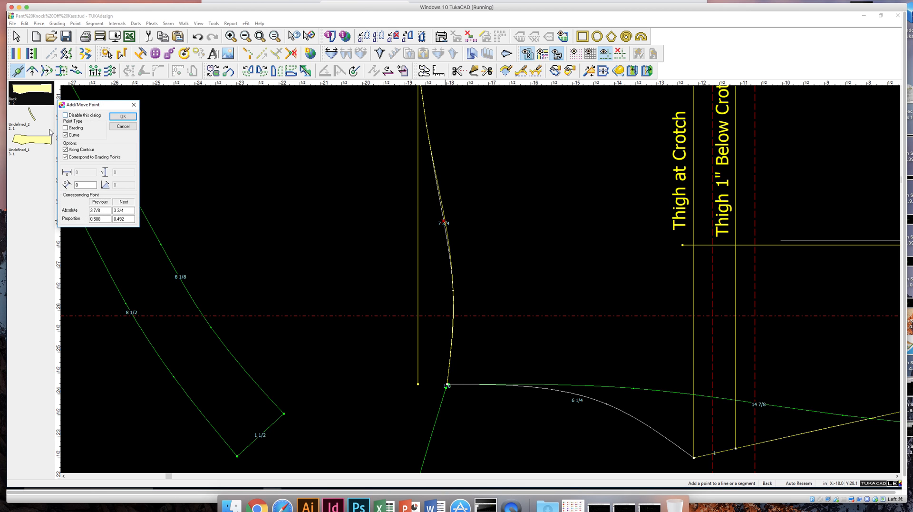
left_click(122, 116)
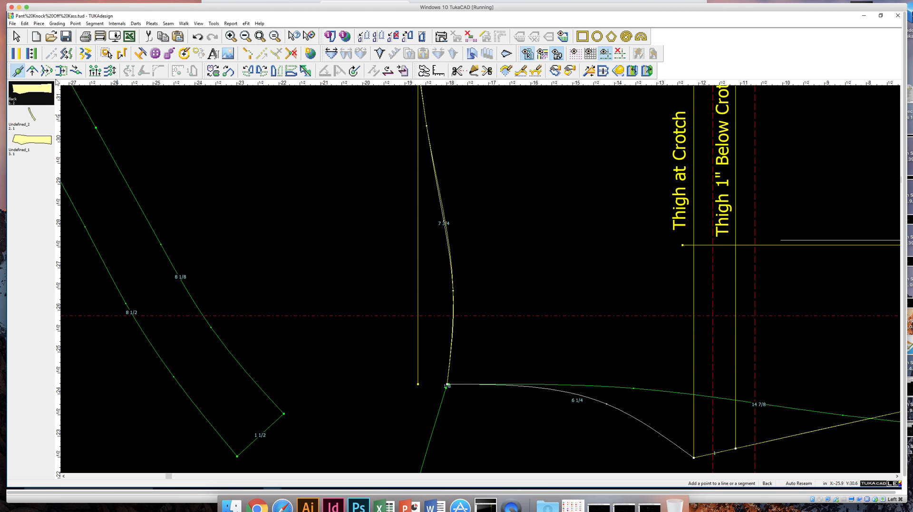
Move the added mid-curve point so the internal waist contour follows the Back piece's waist edge.
left_click(33, 71)
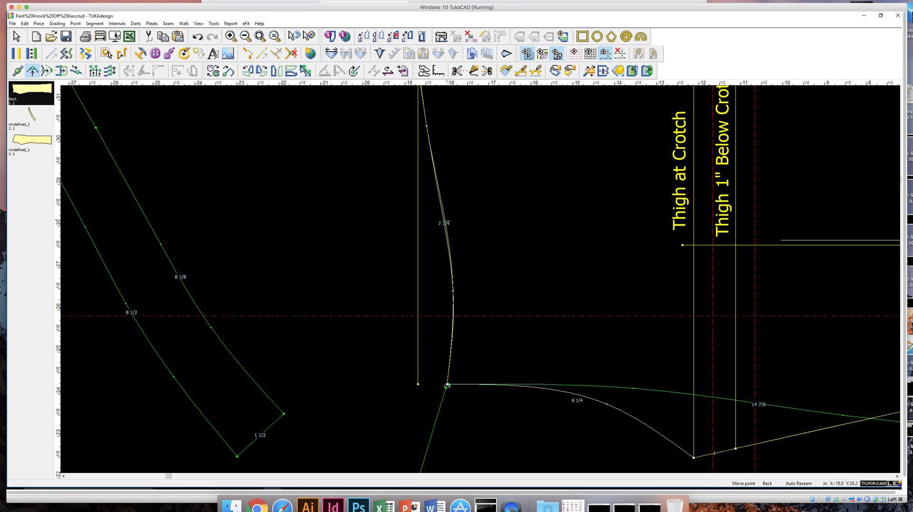
left_click(447, 223)
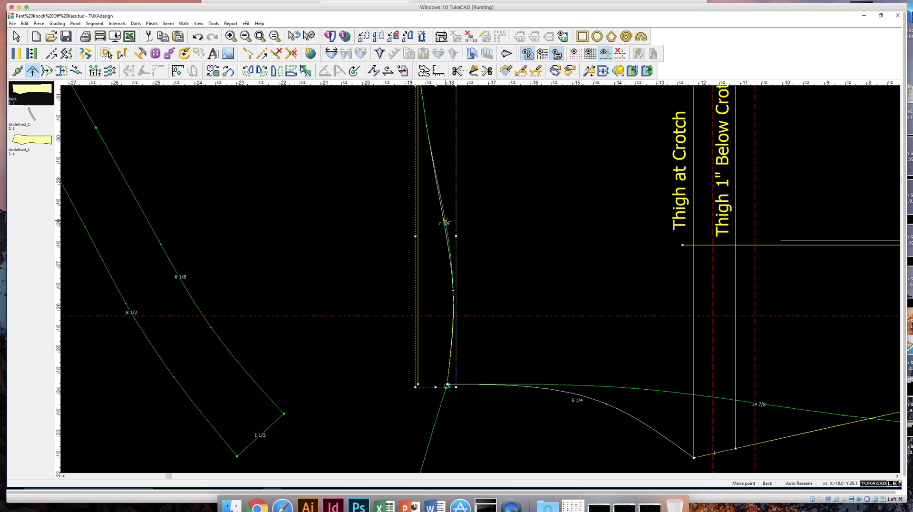
left_click(446, 222)
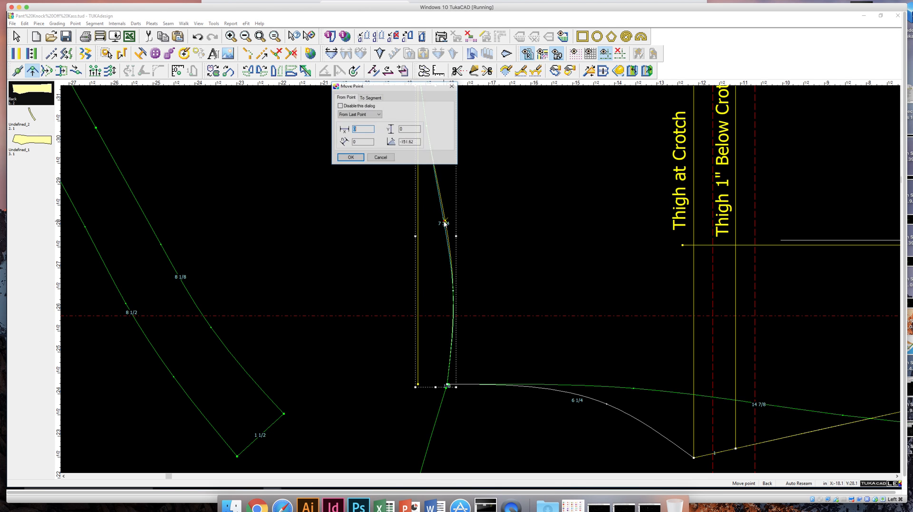
left_click(350, 157)
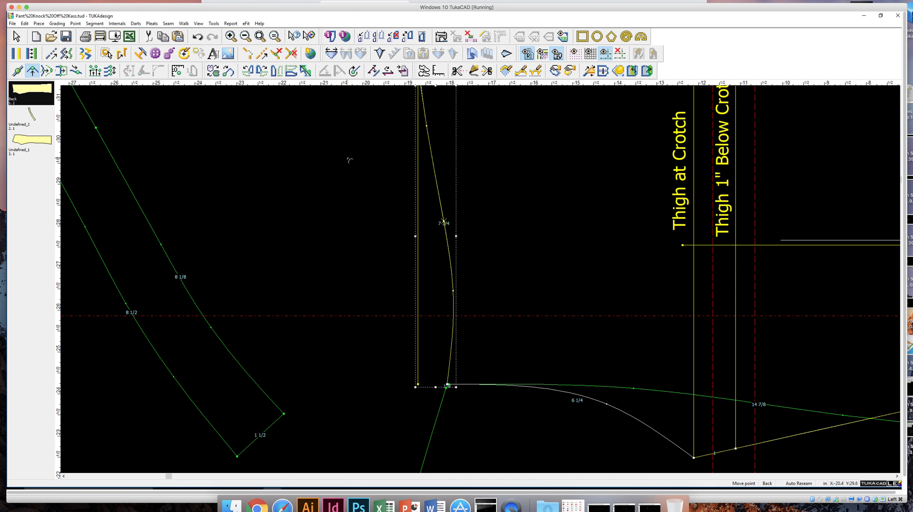
left_click(16, 37)
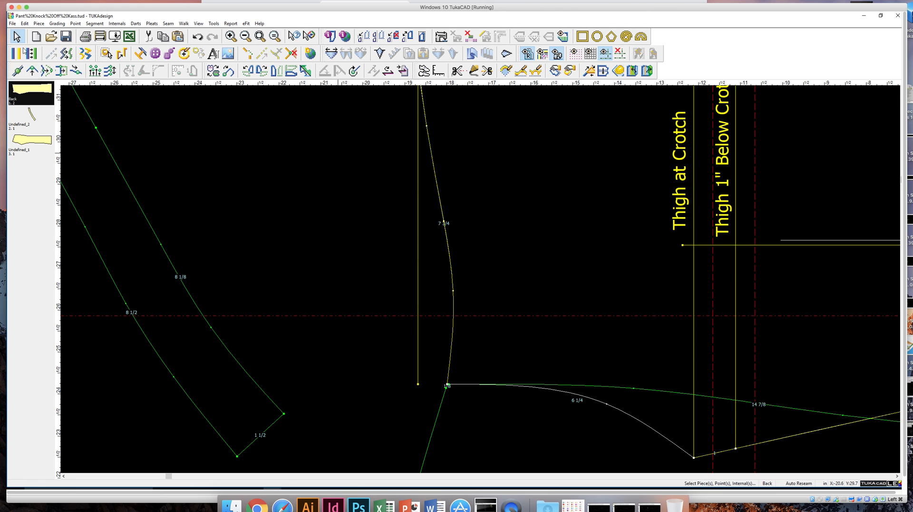
Name the curved internal waist contour on the Back piece.
double_click(447, 236)
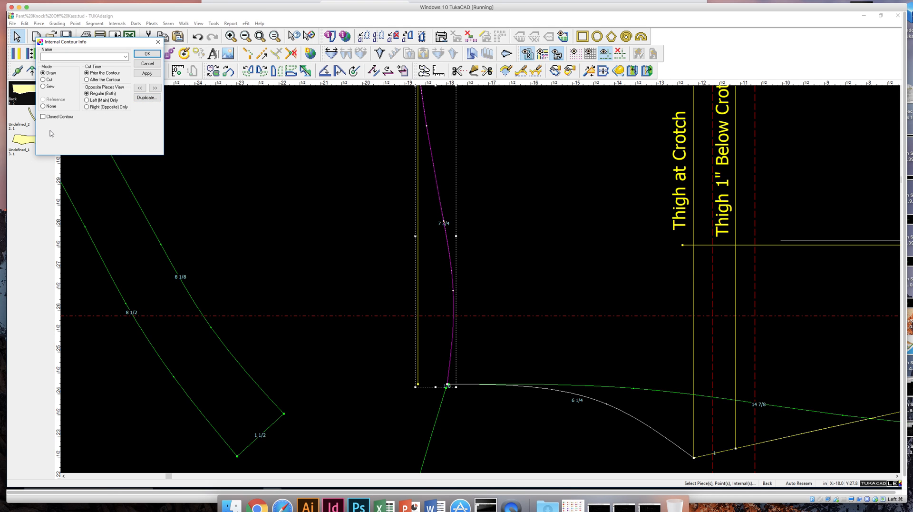
left_click(57, 56)
left_click(147, 53)
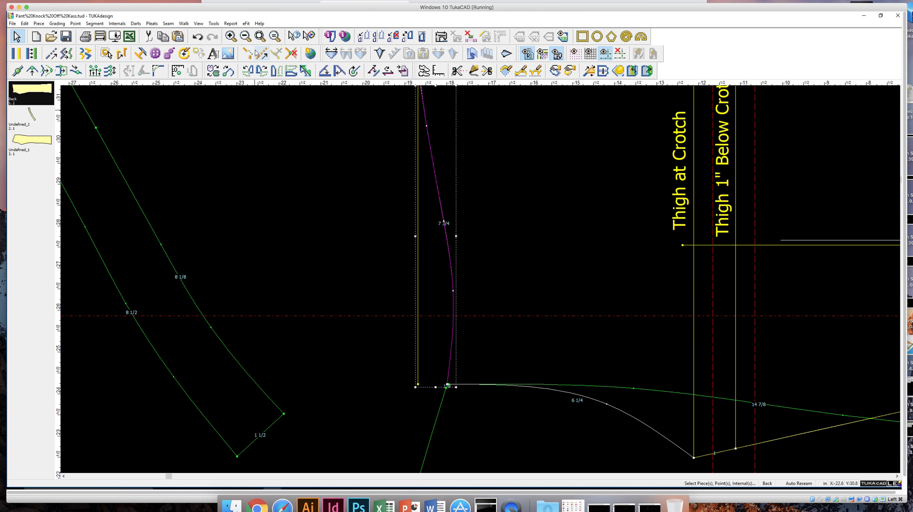
Move the Back pattern piece upward so it no longer overlaps the front pant piece below.
left_click(259, 35)
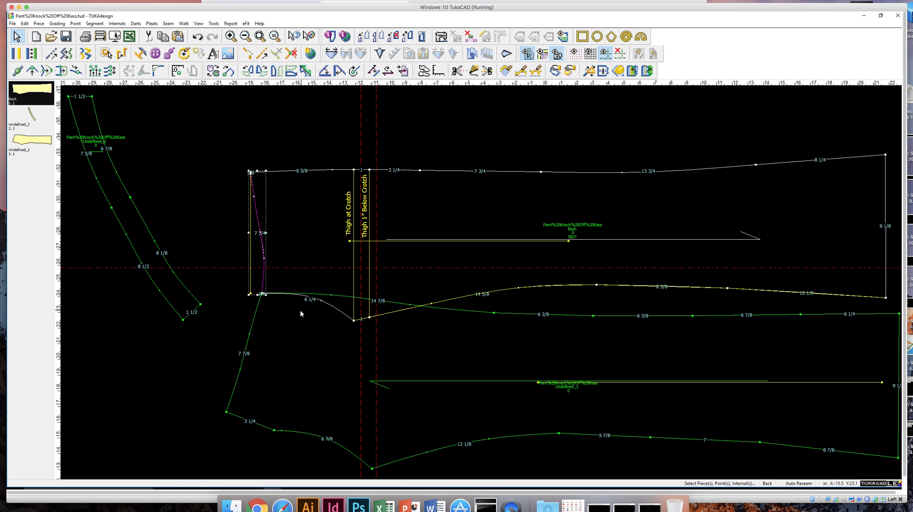
left_click_drag(495, 172, 499, 114)
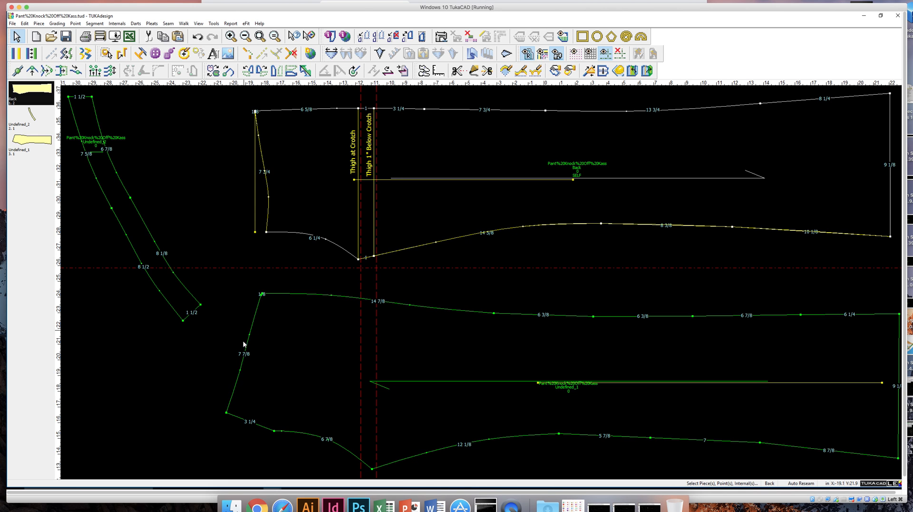
key("z")
left_click_drag(172, 259, 309, 465)
key("d")
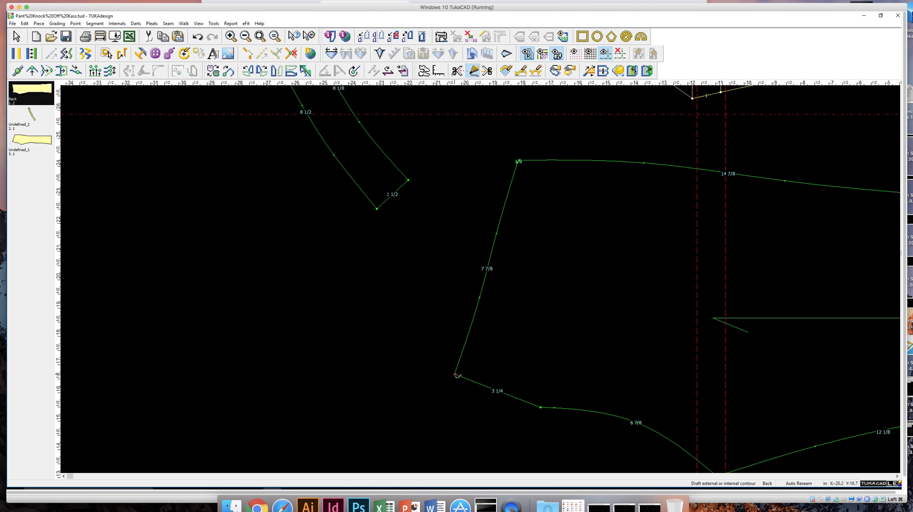
left_click(456, 376)
left_click(198, 279)
left_click(431, 269)
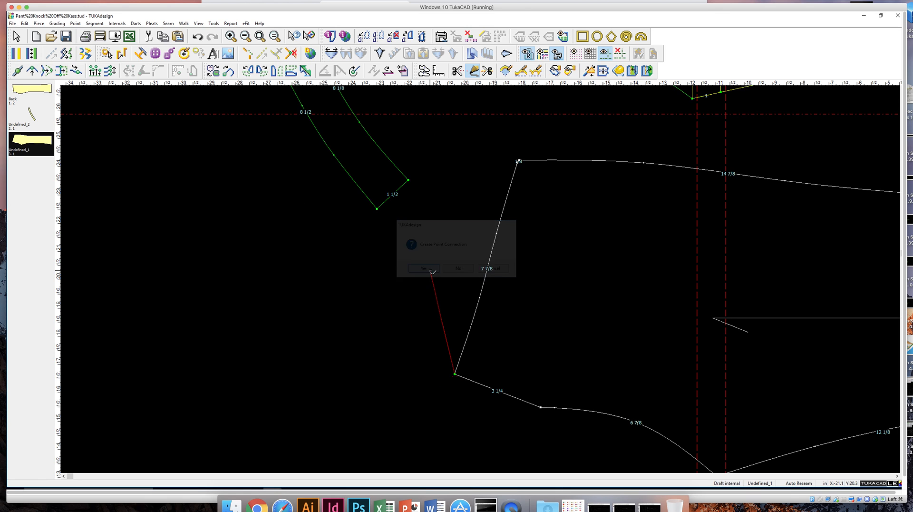
left_click(479, 298)
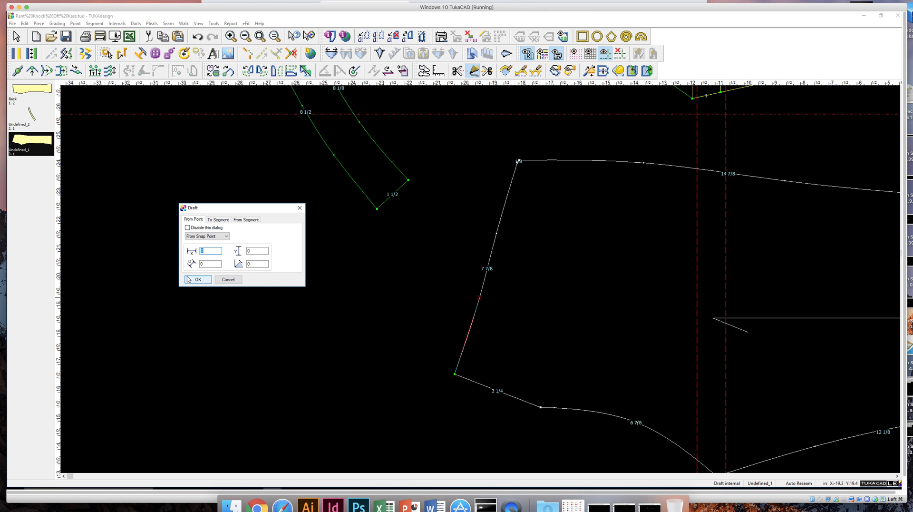
key("Return")
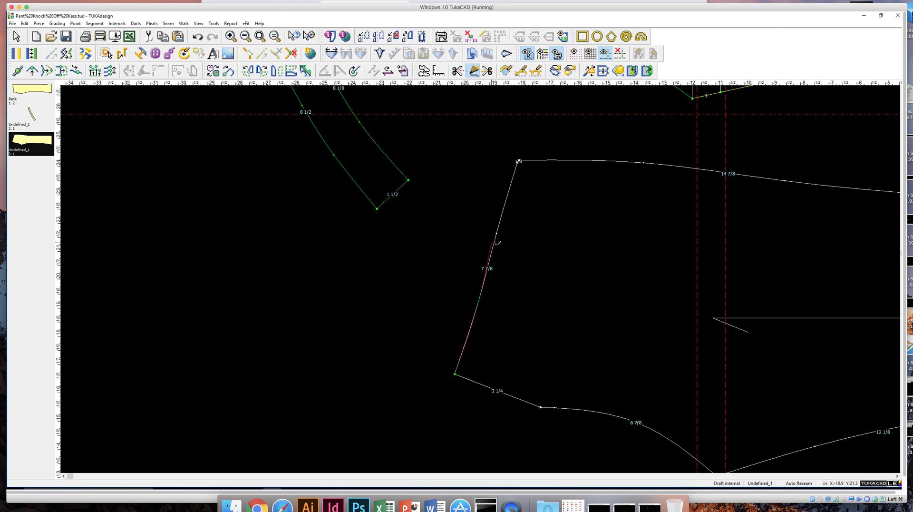
left_click(498, 235)
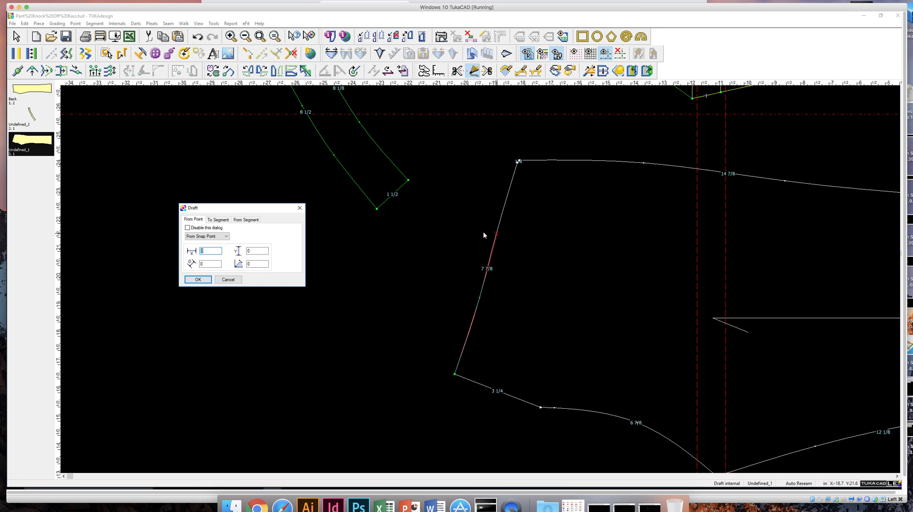
left_click(205, 280)
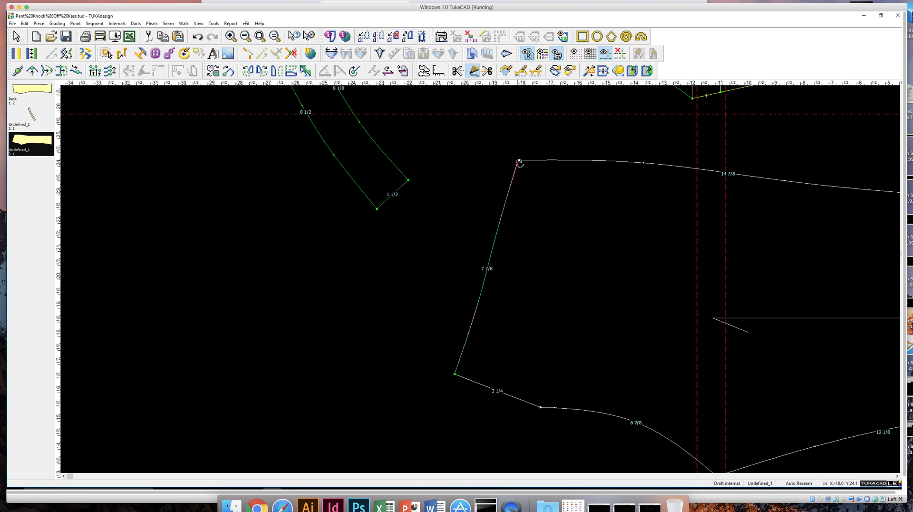
left_click(519, 162)
left_click(202, 281)
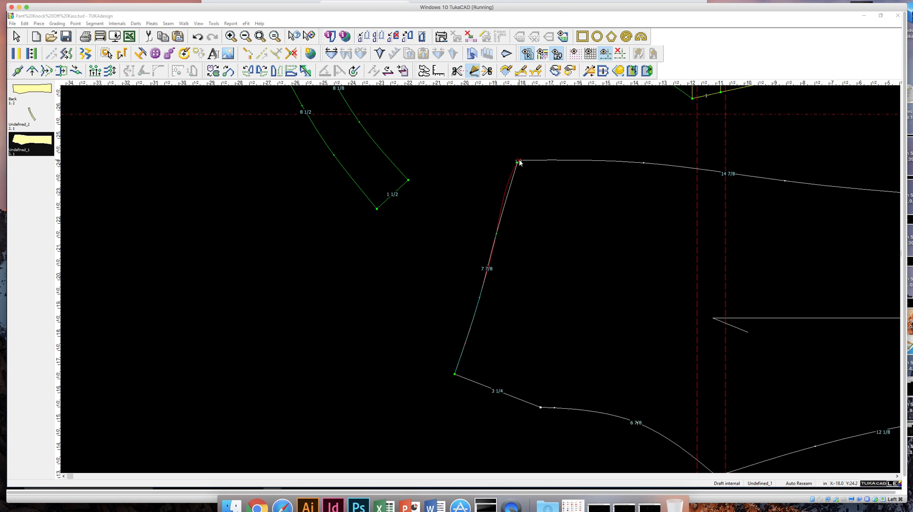
left_click(518, 163)
left_click(193, 280)
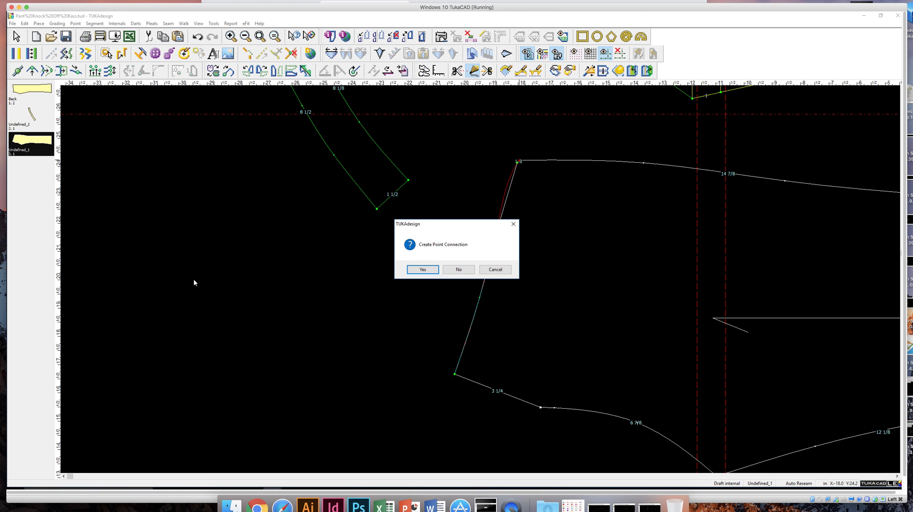
left_click(494, 270)
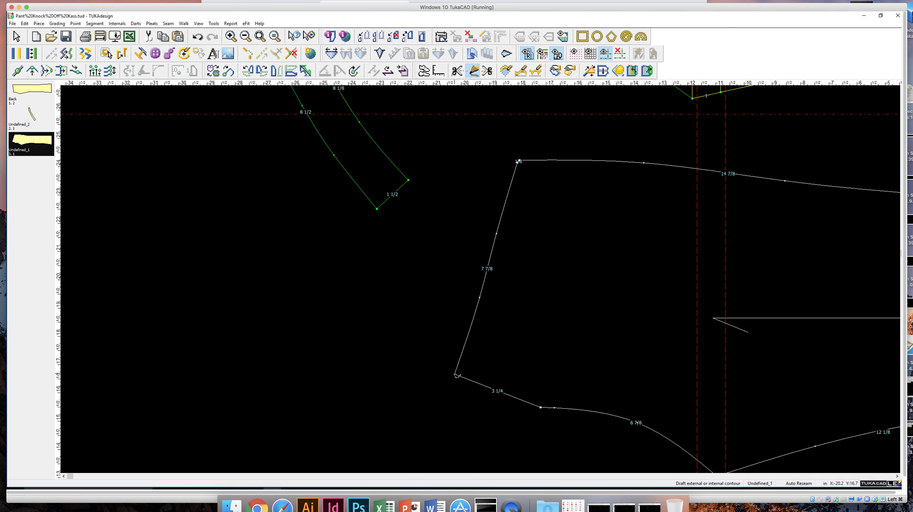
Delete the extra point next to the side waist corner of the front pant piece.
left_click(16, 36)
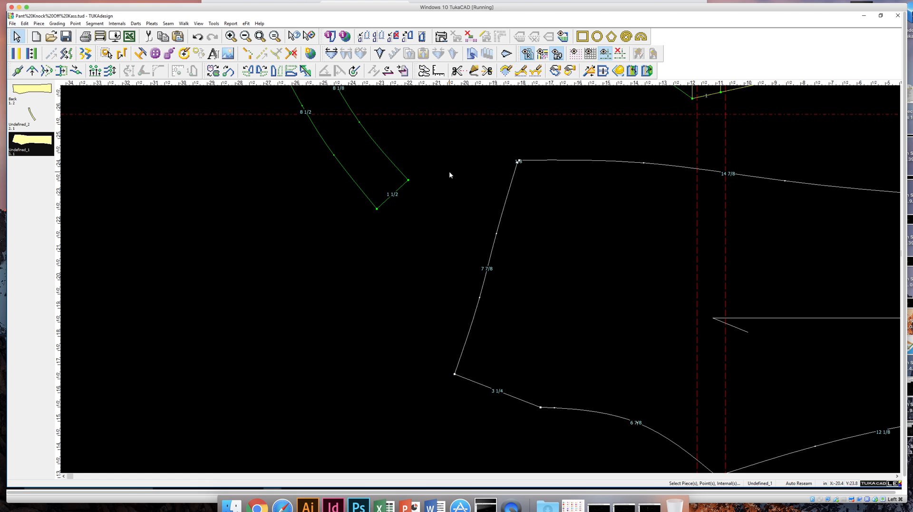
left_click(518, 162)
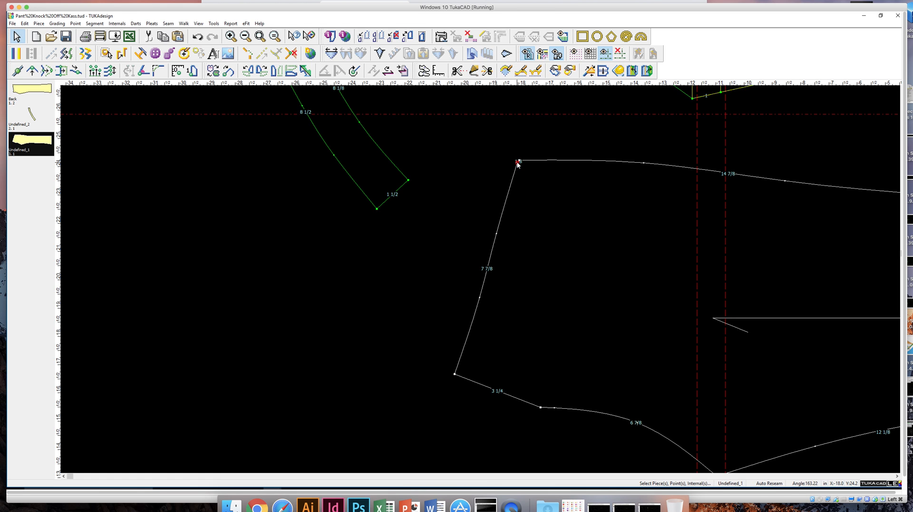
left_click(533, 187)
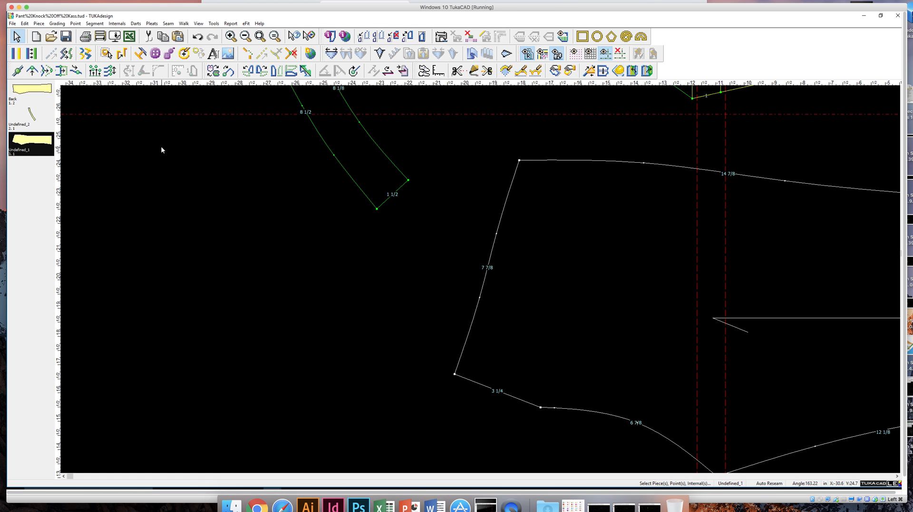
Draft an internal contour along the front piece's waist edge, from center front through two intermediate points to the side waist, with point connections at both ends.
left_click(473, 70)
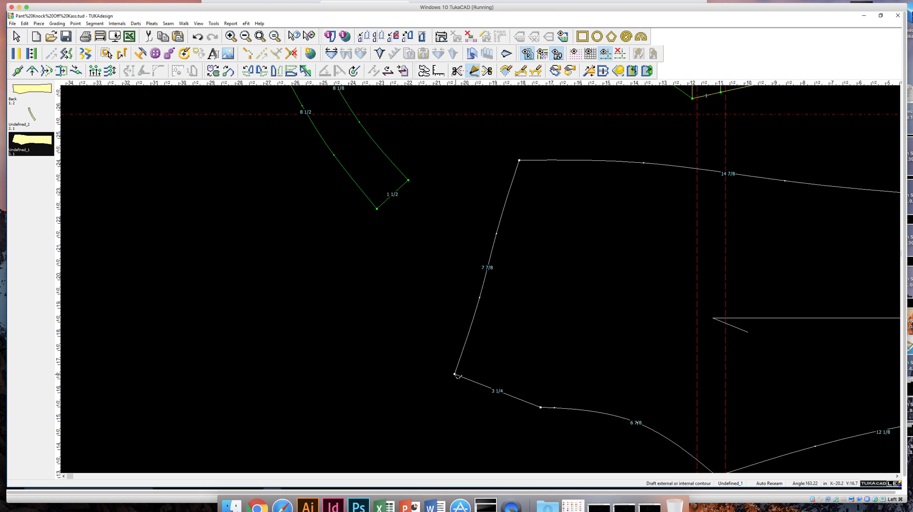
left_click(456, 375)
left_click(197, 280)
left_click(432, 270)
left_click(481, 299)
left_click(197, 280)
left_click(497, 234)
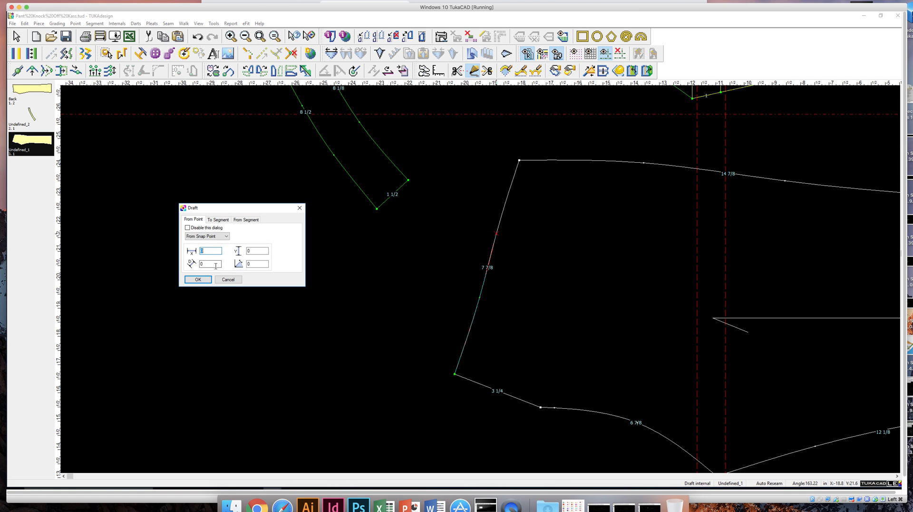
left_click(198, 280)
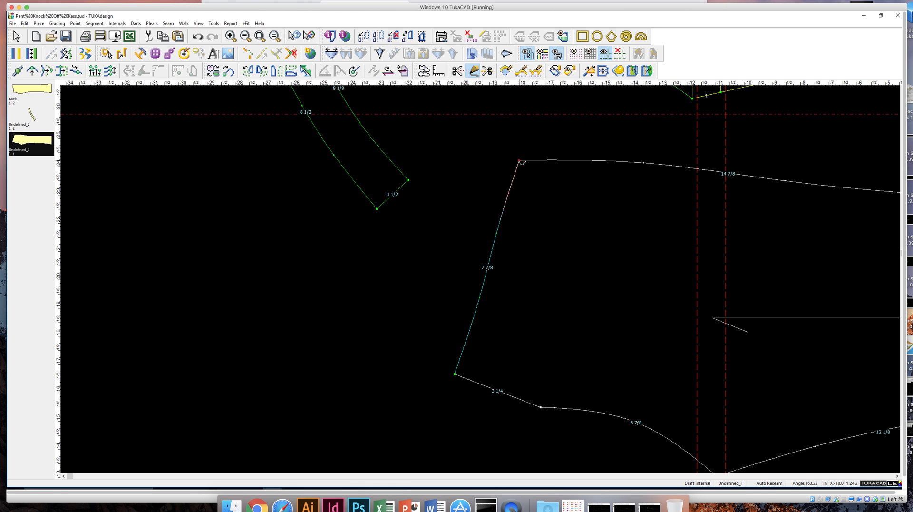
left_click(521, 162)
left_click(208, 279)
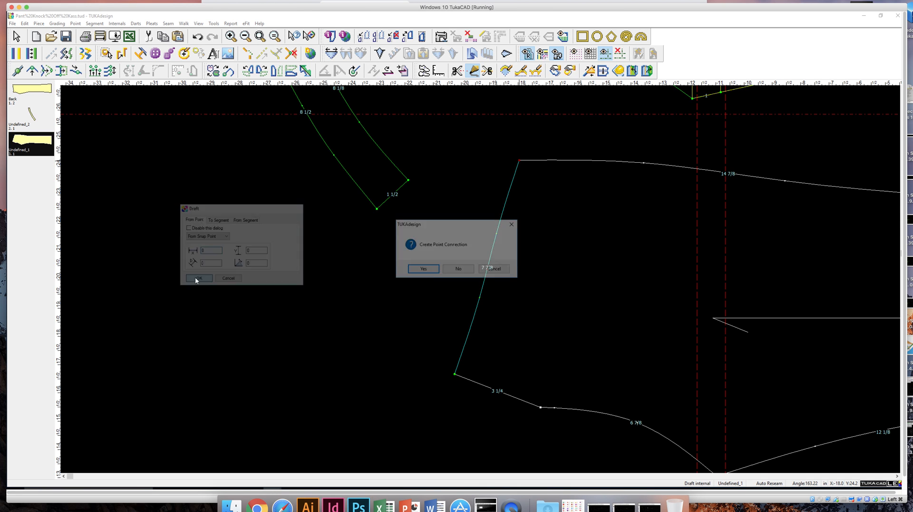
left_click(421, 269)
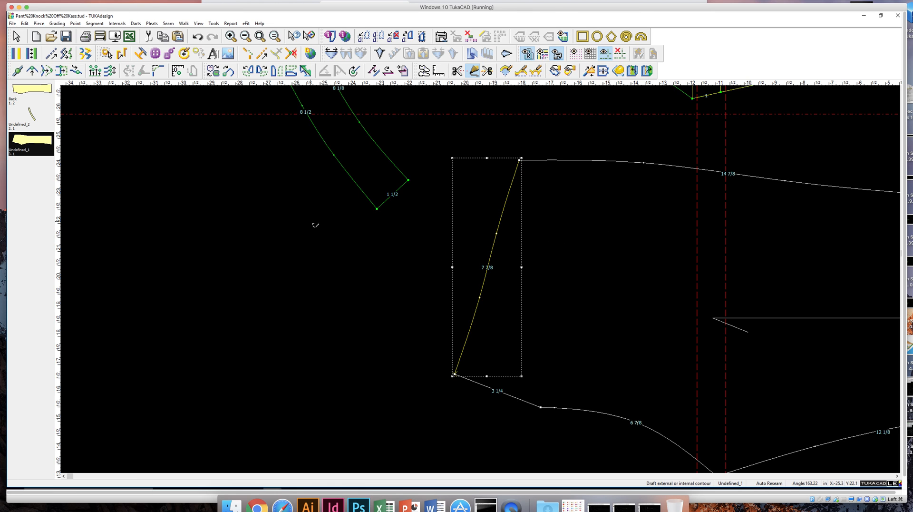
Set the front pant piece's quantity per bundle to 2 and choose the first opposite-piece option after None.
left_click(16, 36)
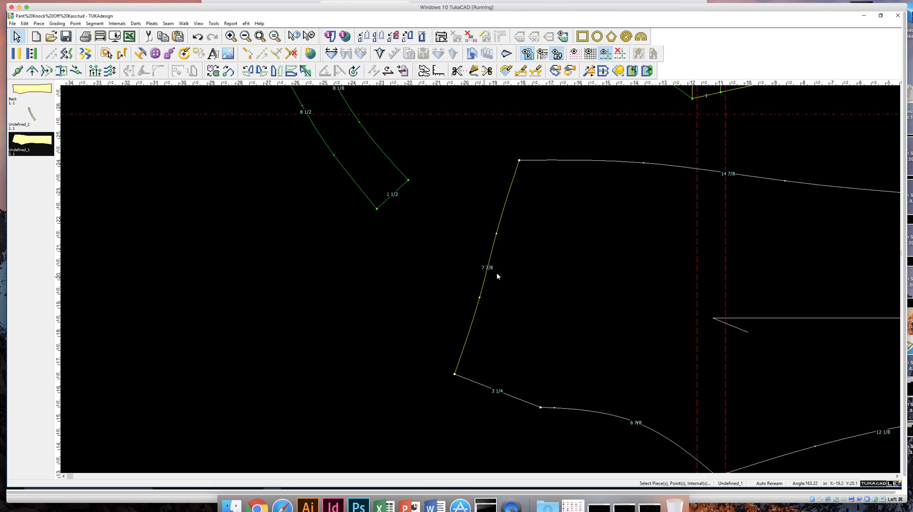
double_click(492, 261)
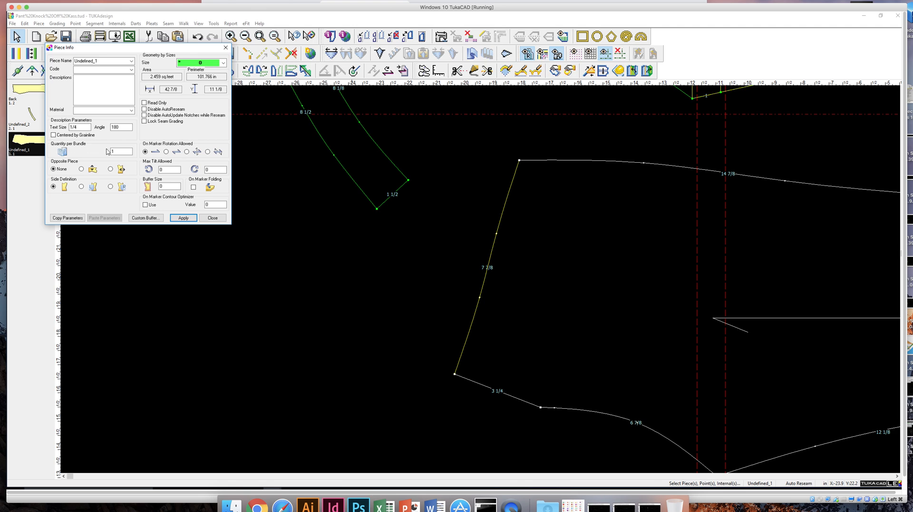
double_click(113, 151)
left_click(82, 170)
Name the front pant piece Front and assign it the SELF material.
left_click(101, 61)
double_click(101, 61)
type("Front")
left_click(120, 110)
left_click(131, 110)
left_click(102, 117)
left_click(183, 217)
left_click(213, 218)
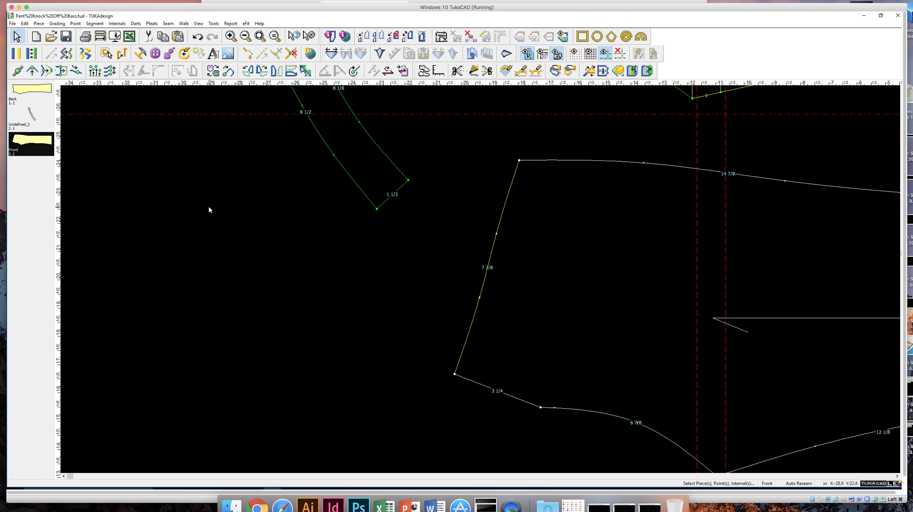
Move the lower intermediate point of the Front piece's waist edge slightly inward, separating the edge from the internal contour.
key("z")
left_click_drag(471, 291, 500, 327)
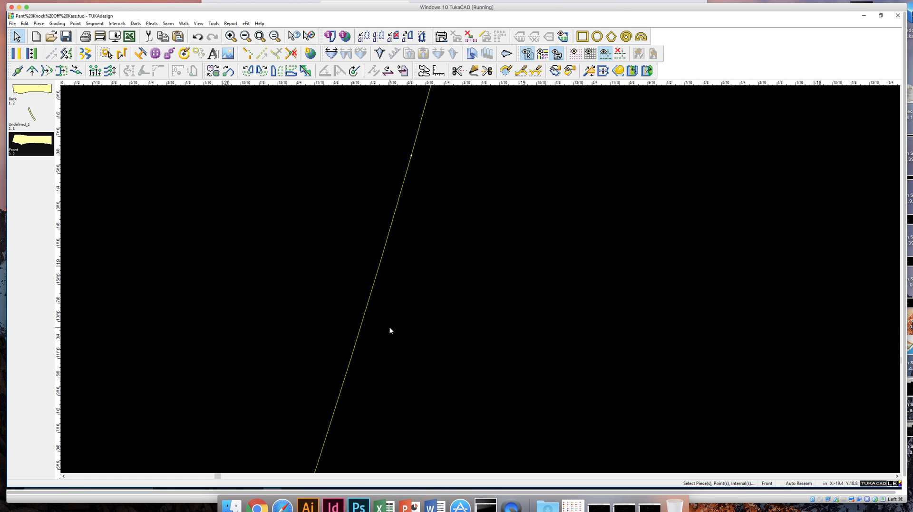
double_click(385, 252)
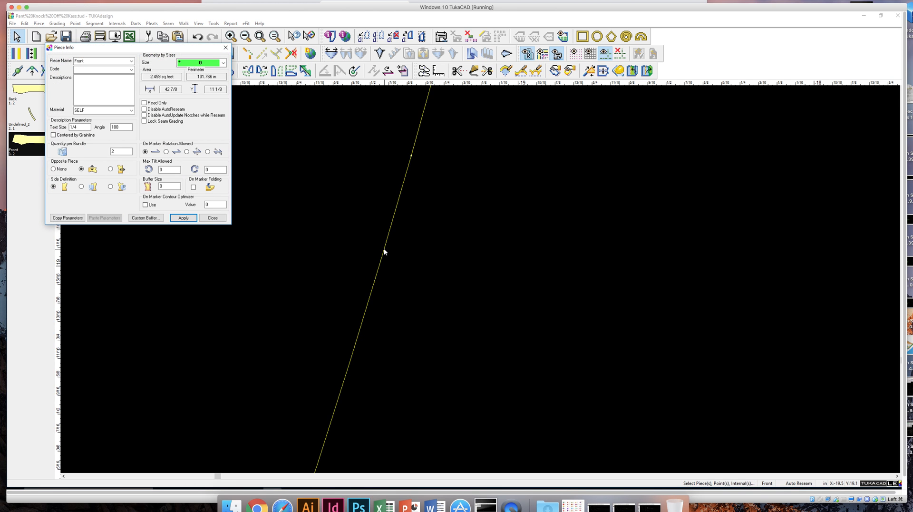
left_click(213, 217)
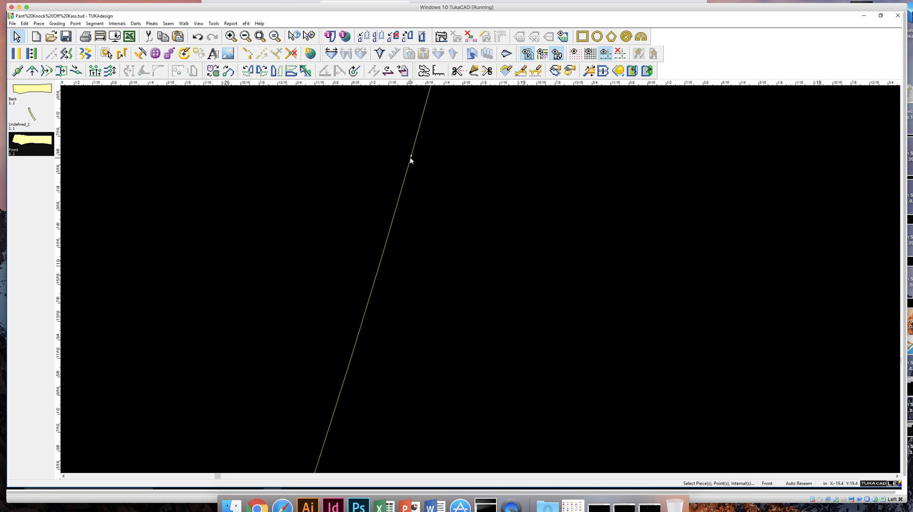
left_click(34, 71)
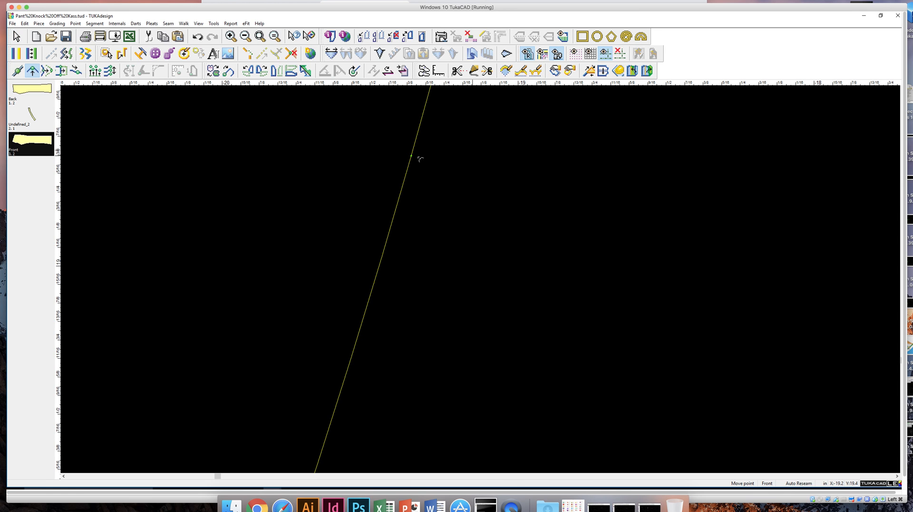
left_click_drag(412, 155, 423, 164)
left_click(349, 159)
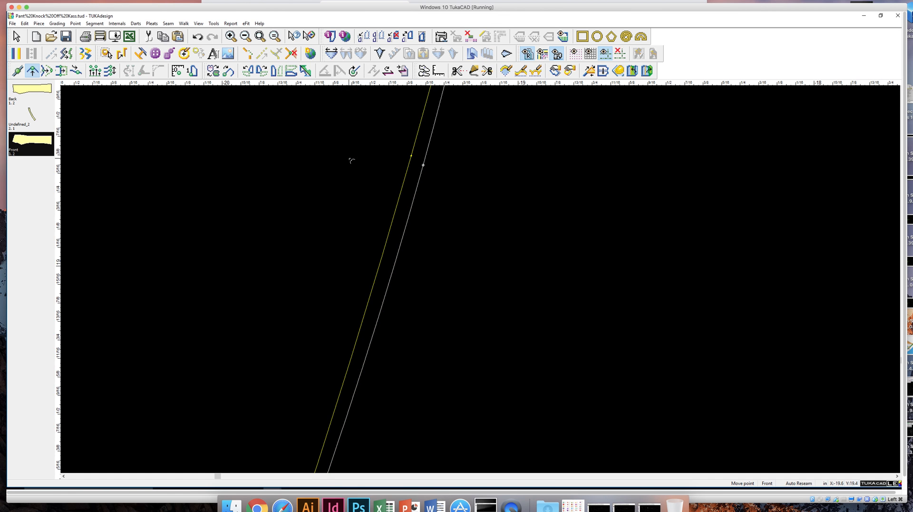
Name the internal waist contour on the Front piece Natural Waist.
left_click(17, 36)
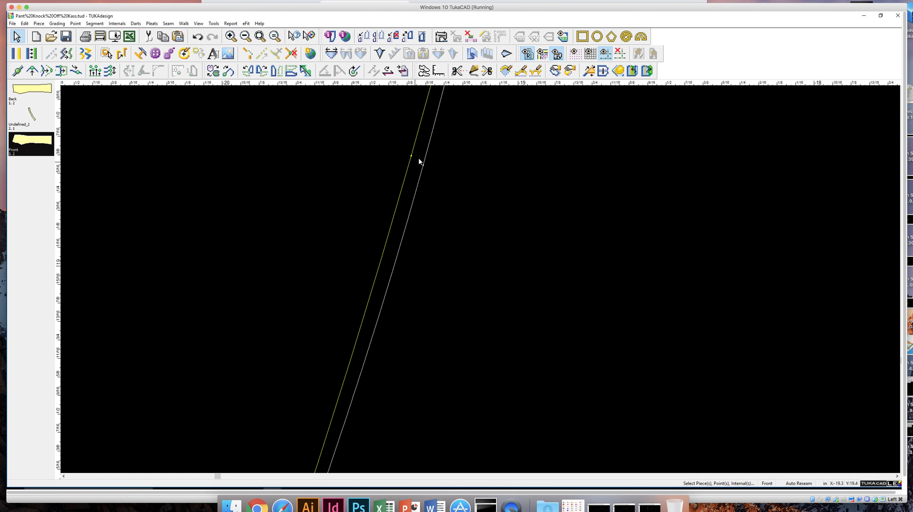
double_click(412, 156)
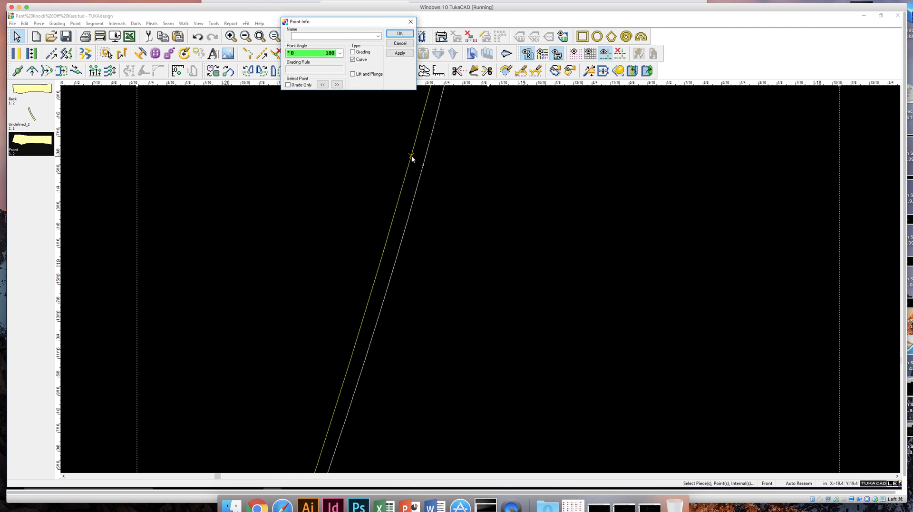
left_click(398, 44)
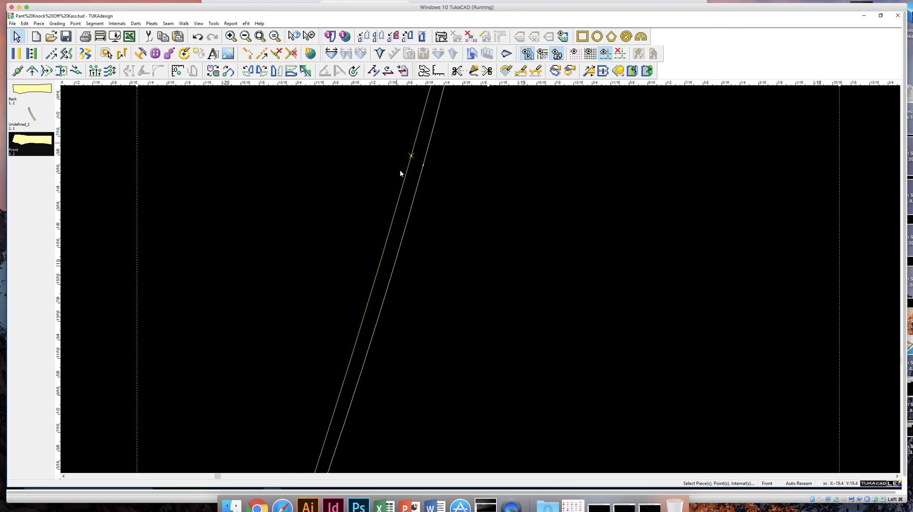
double_click(405, 180)
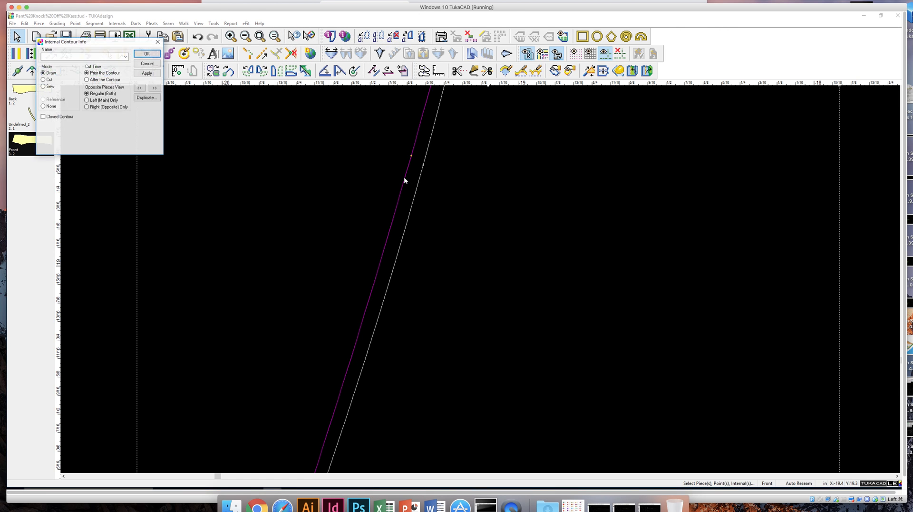
left_click(126, 56)
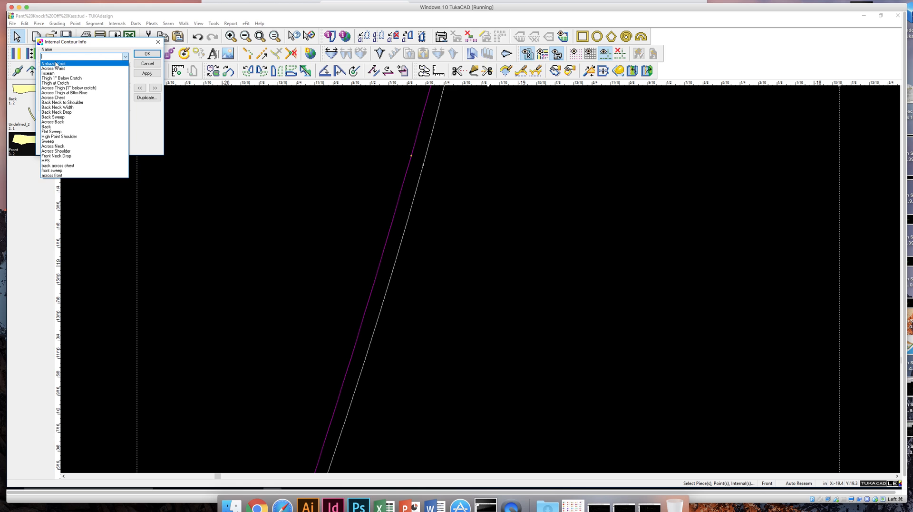
left_click(56, 64)
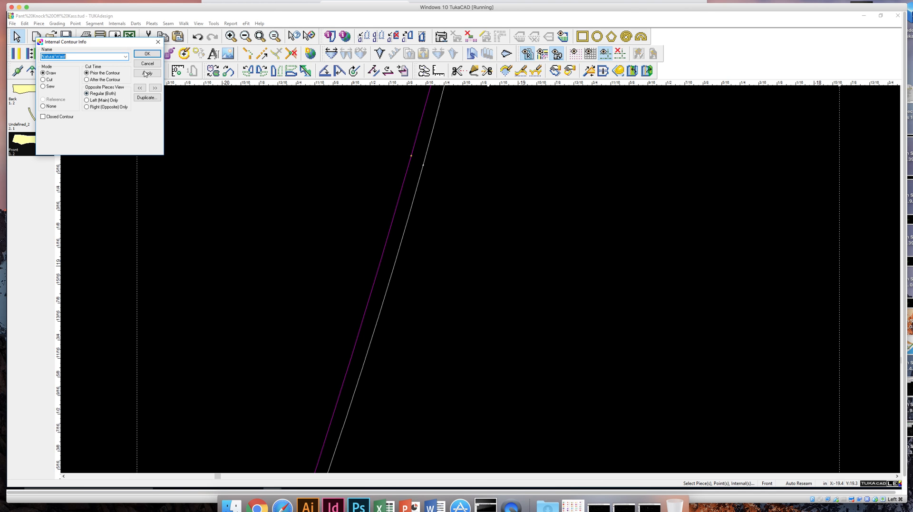
left_click(147, 55)
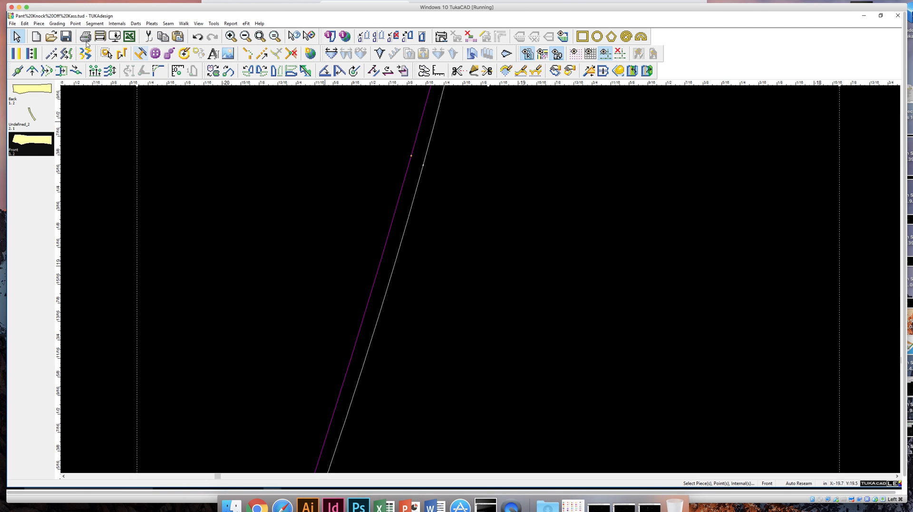
Move the displaced intermediate point of the Front piece's waist edge back onto the internal Natural Waist contour so the lines coincide.
left_click(32, 70)
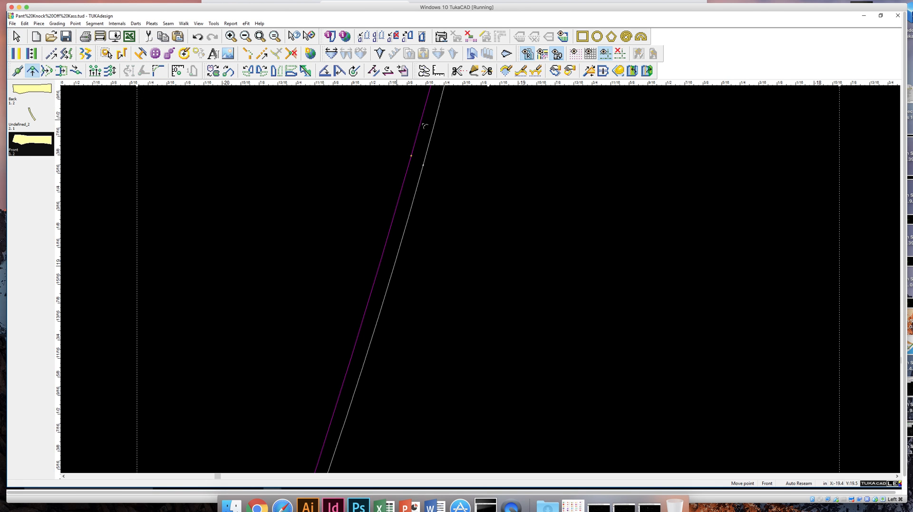
left_click(417, 164)
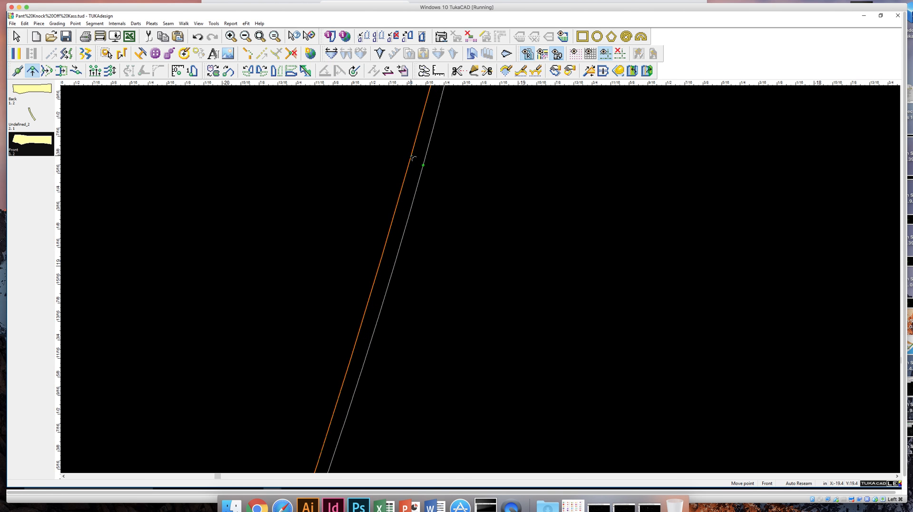
left_click(413, 158)
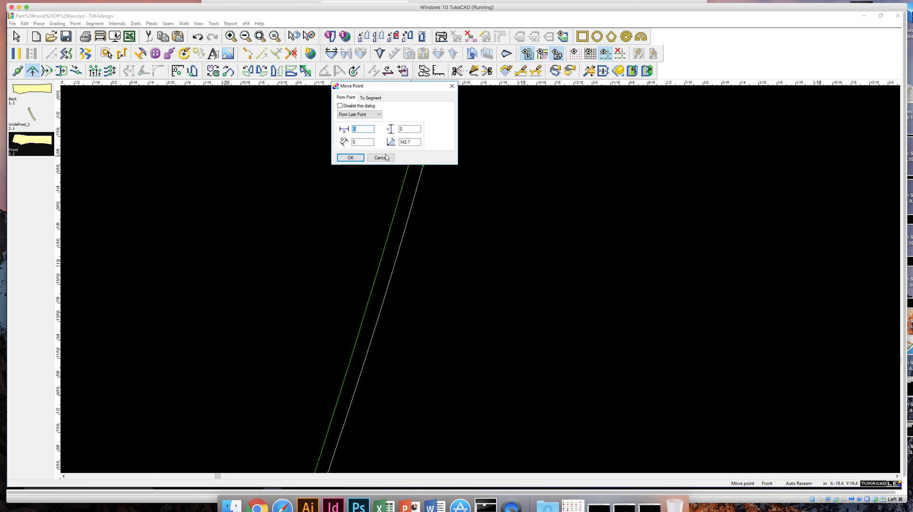
left_click(351, 157)
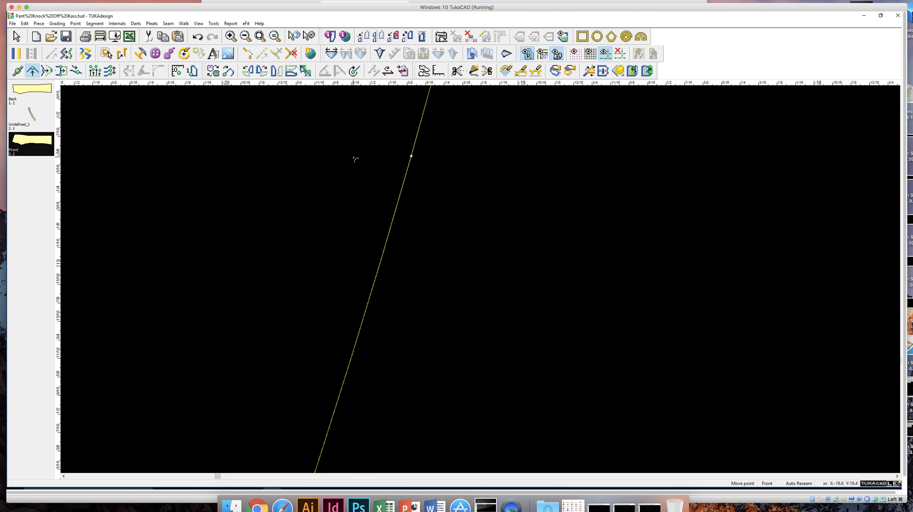
Show all the pattern pieces and open the measurement chart to review the named internal measurements.
left_click(259, 36)
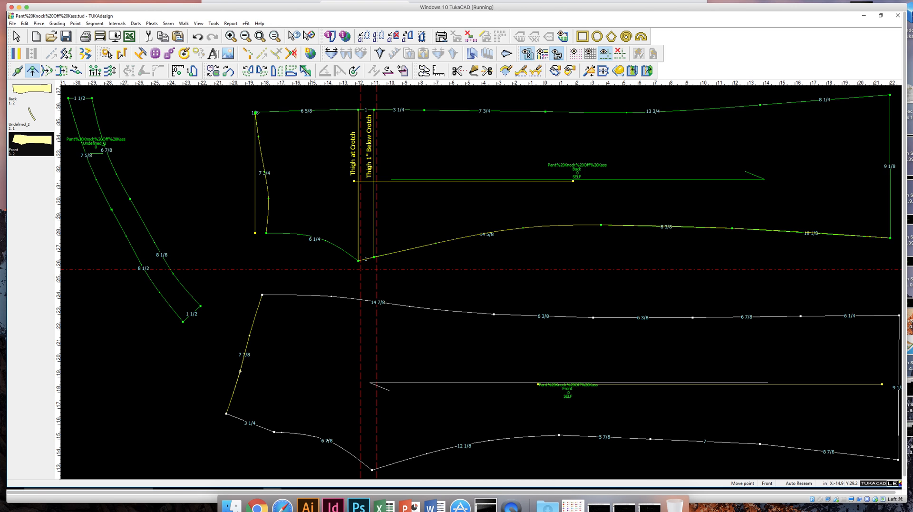
left_click(230, 23)
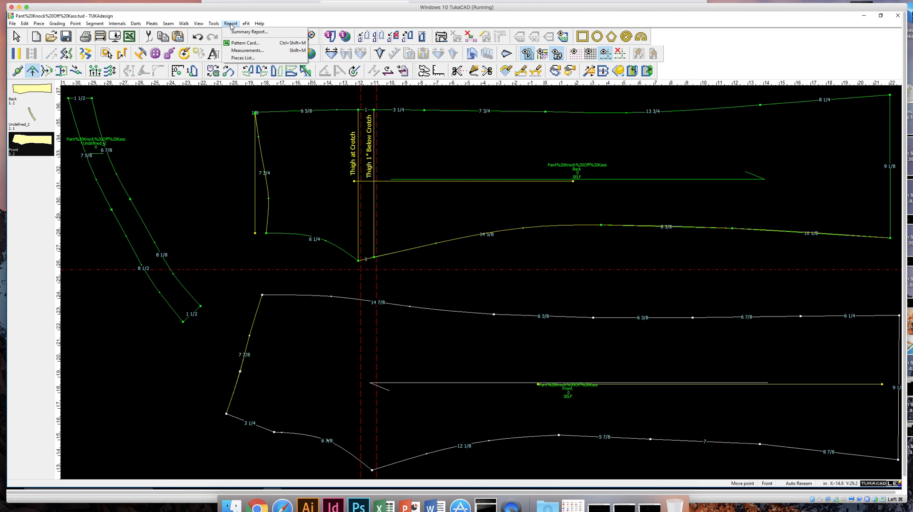
left_click(243, 50)
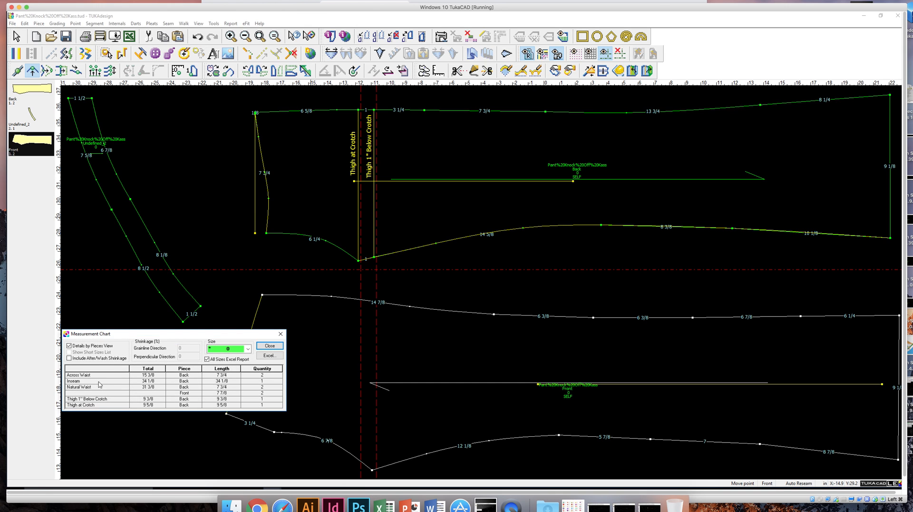